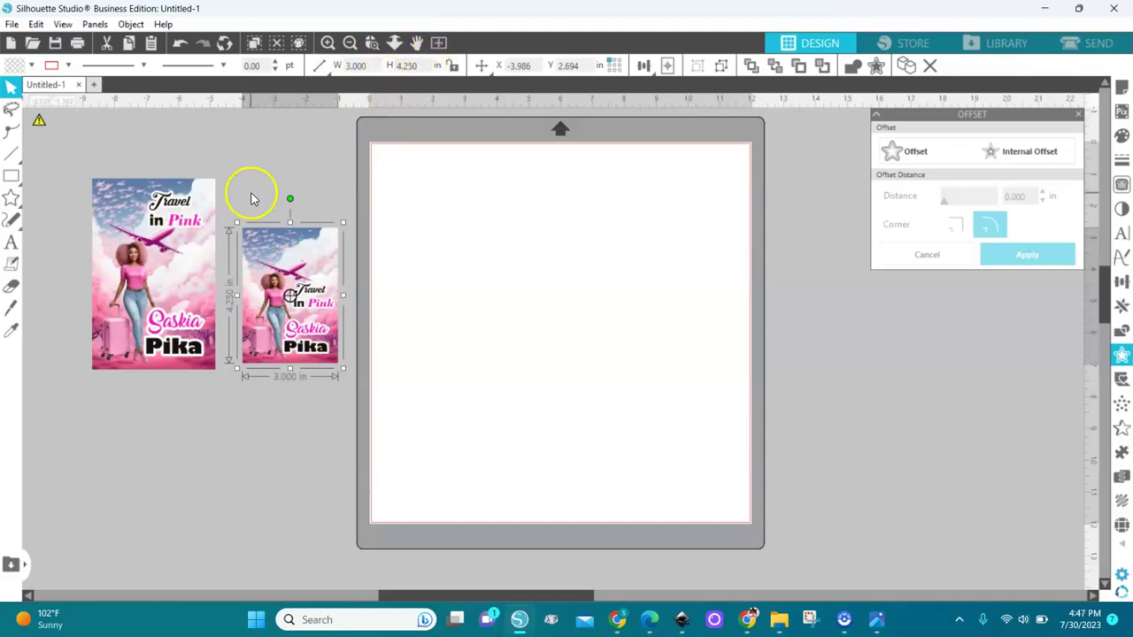
Step: Deselect the smaller 3 × 4.25 in Travel in Pink card copy
{"action": "left_click", "coordinate": [269, 166]}
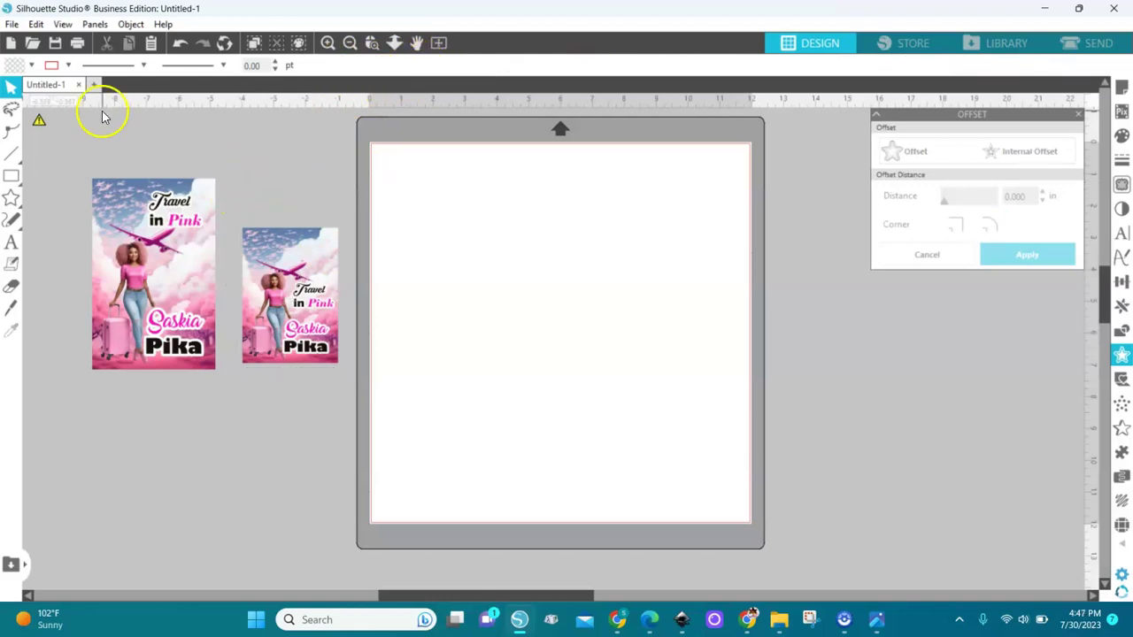
Step: Merge the woman-with-suitcase image into the design and move it below the cards
{"action": "left_click", "coordinate": [11, 24]}
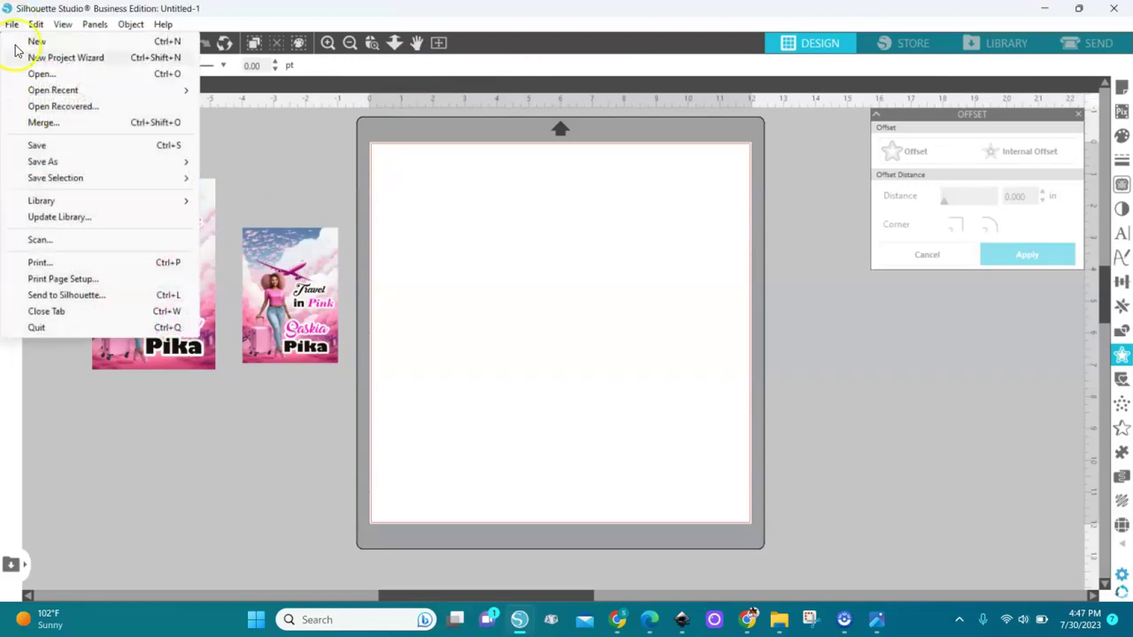
{"action": "left_click", "coordinate": [40, 122]}
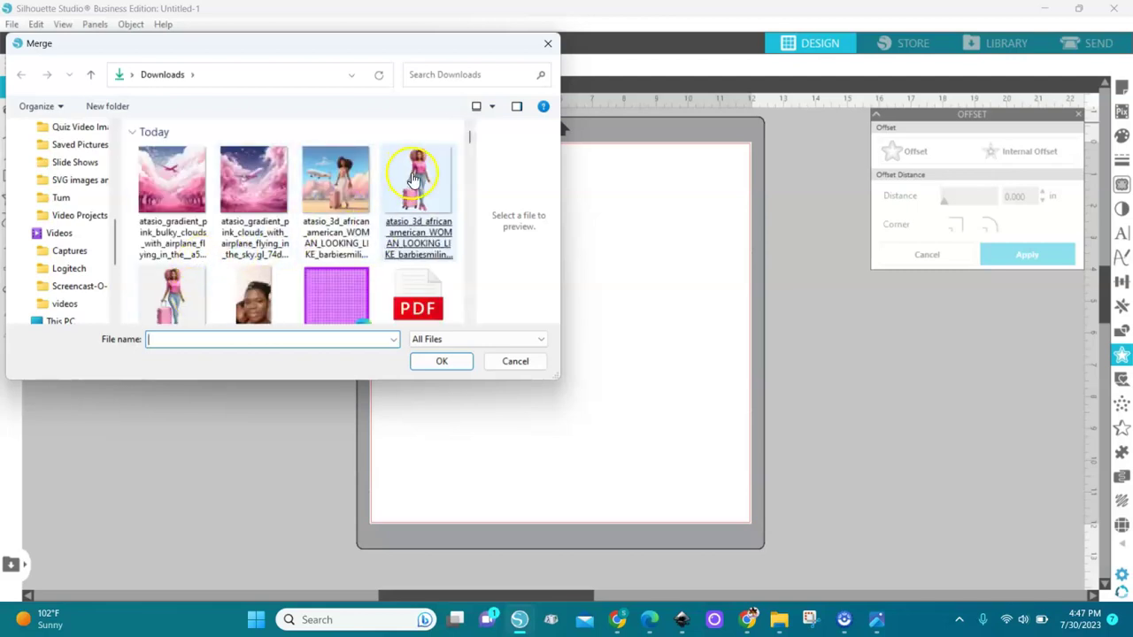
{"action": "double_click", "coordinate": [419, 183]}
{"action": "left_click_drag", "start_coordinate": [428, 212], "coordinate": [273, 455]}
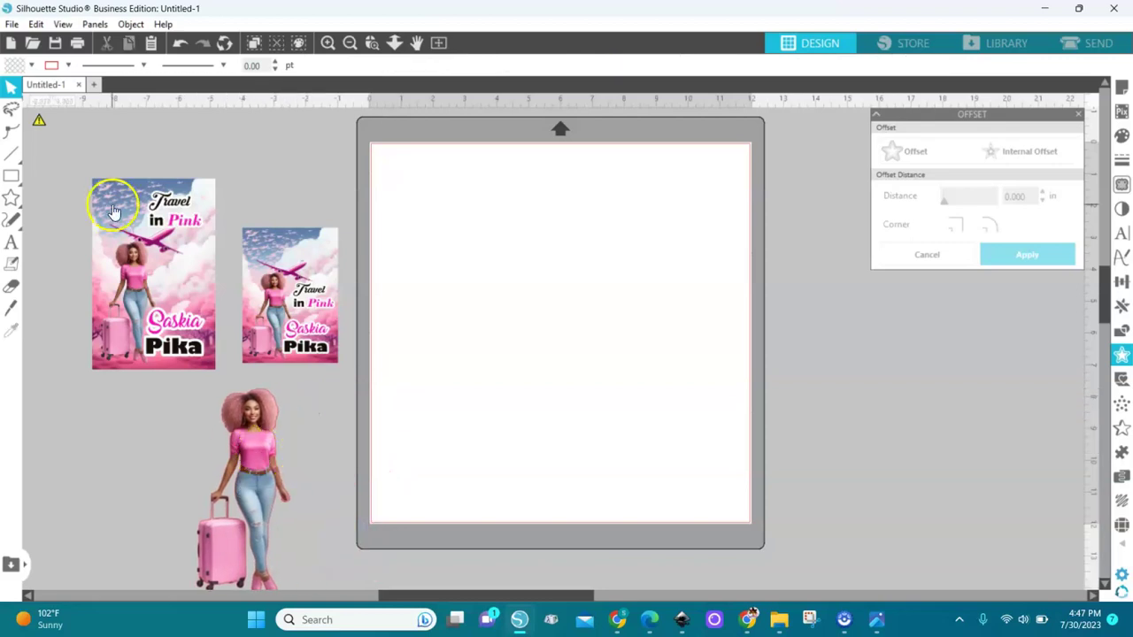
Step: Open the pink clouds background image onto the mat, then deselect it
{"action": "left_click", "coordinate": [12, 24]}
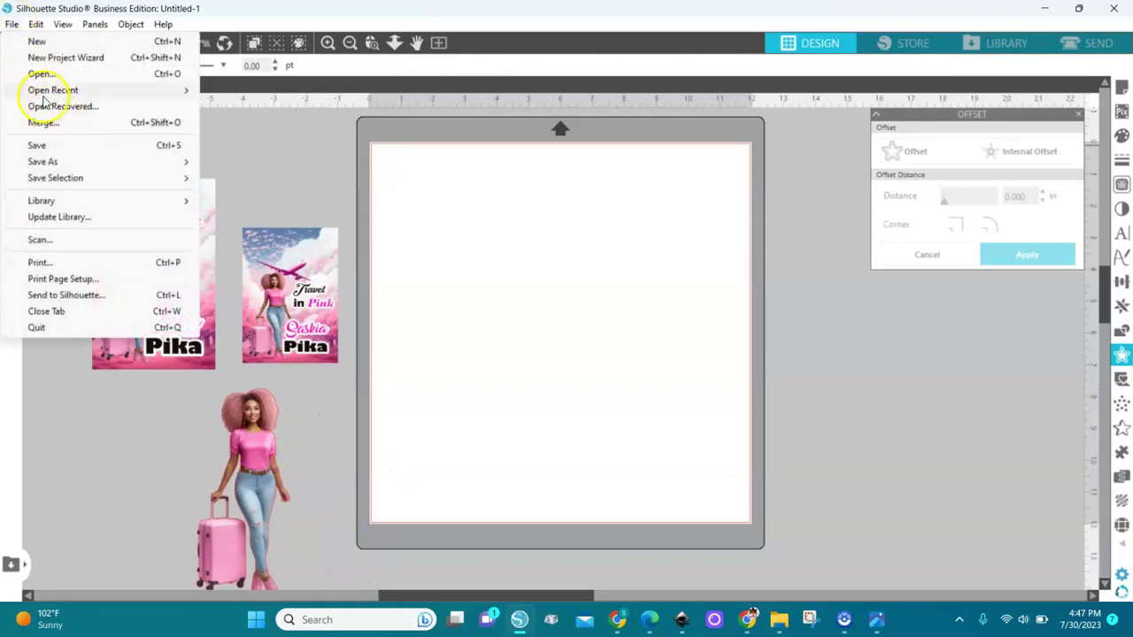
{"action": "left_click", "coordinate": [40, 75]}
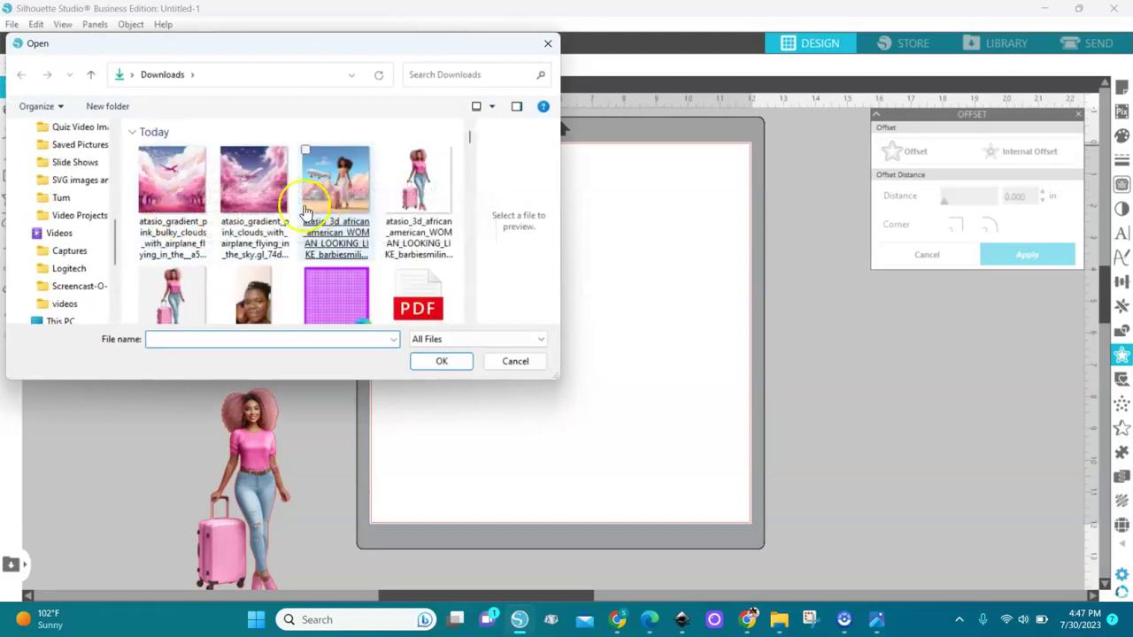
{"action": "double_click", "coordinate": [173, 186]}
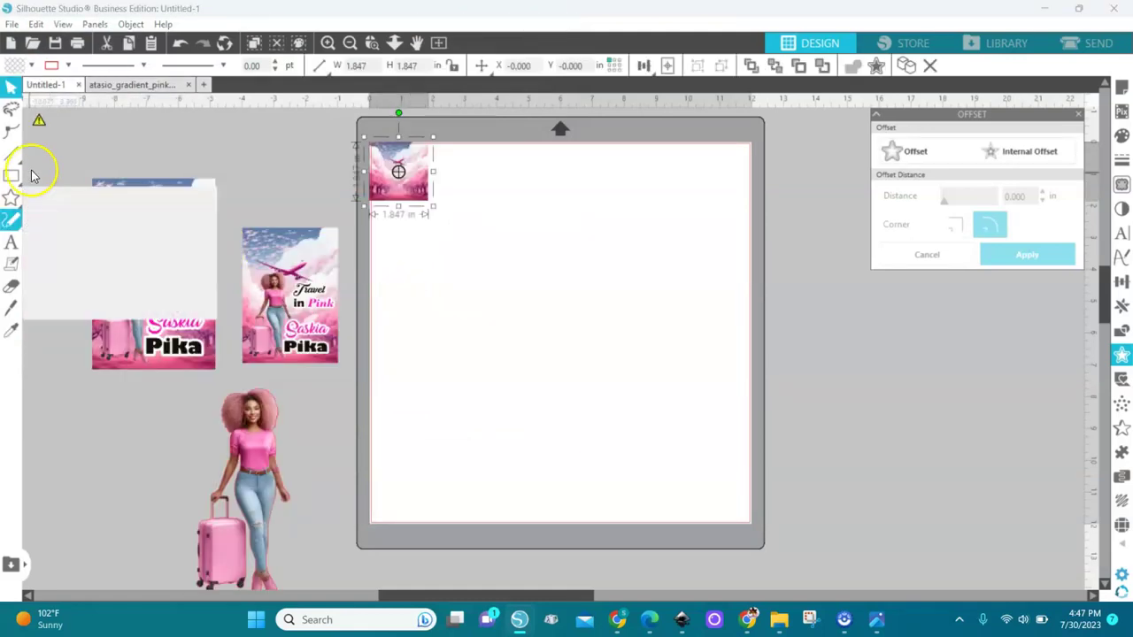
{"action": "left_click", "coordinate": [112, 392]}
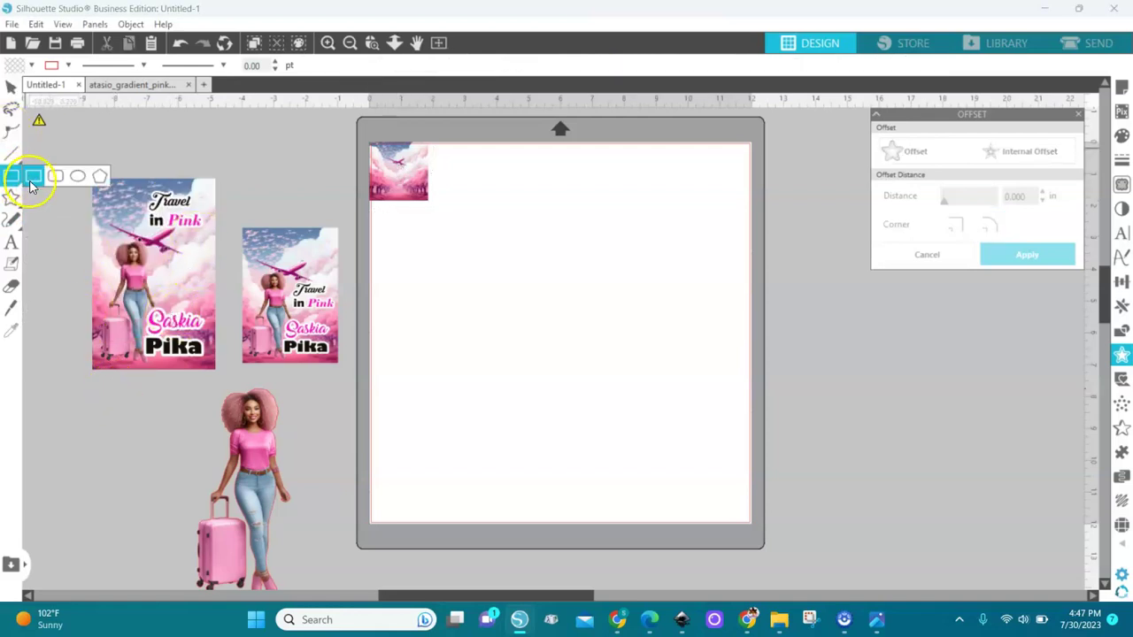
Step: Draw a rectangle near the mat centre and size it to 3.875 in wide by 6 in tall
{"action": "left_click", "coordinate": [32, 178]}
{"action": "left_click_drag", "start_coordinate": [471, 237], "coordinate": [617, 451]}
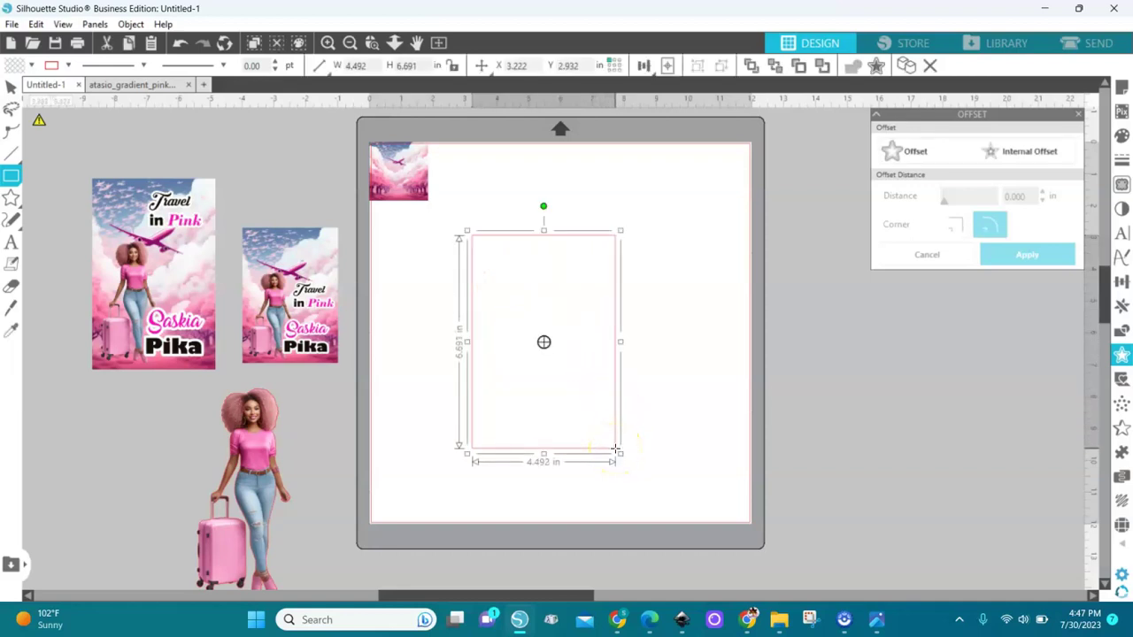
{"action": "left_click", "coordinate": [419, 66]}
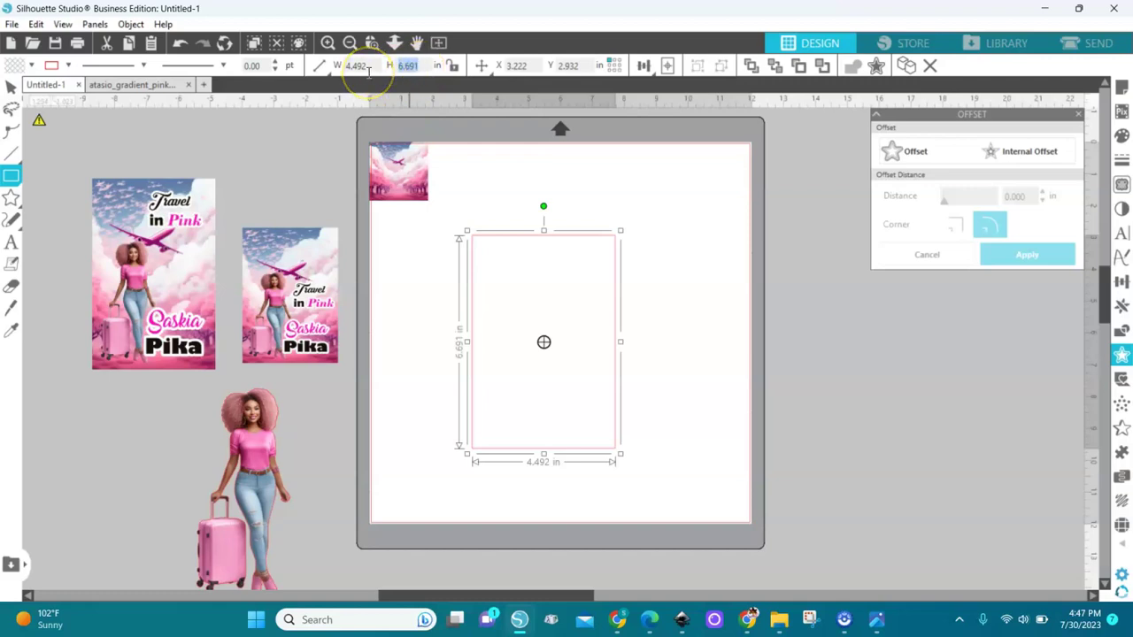
{"action": "type", "text": "6"}
{"action": "key", "text": "Return"}
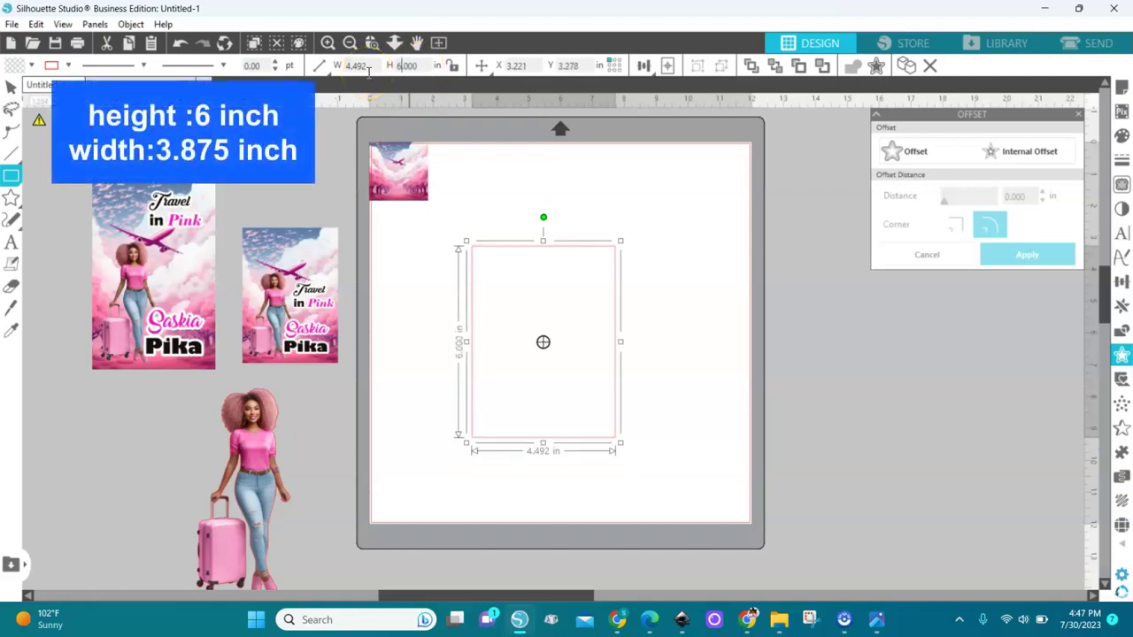
{"action": "left_click", "coordinate": [357, 66]}
{"action": "type", "text": "3.875"}
{"action": "key", "text": "Return"}
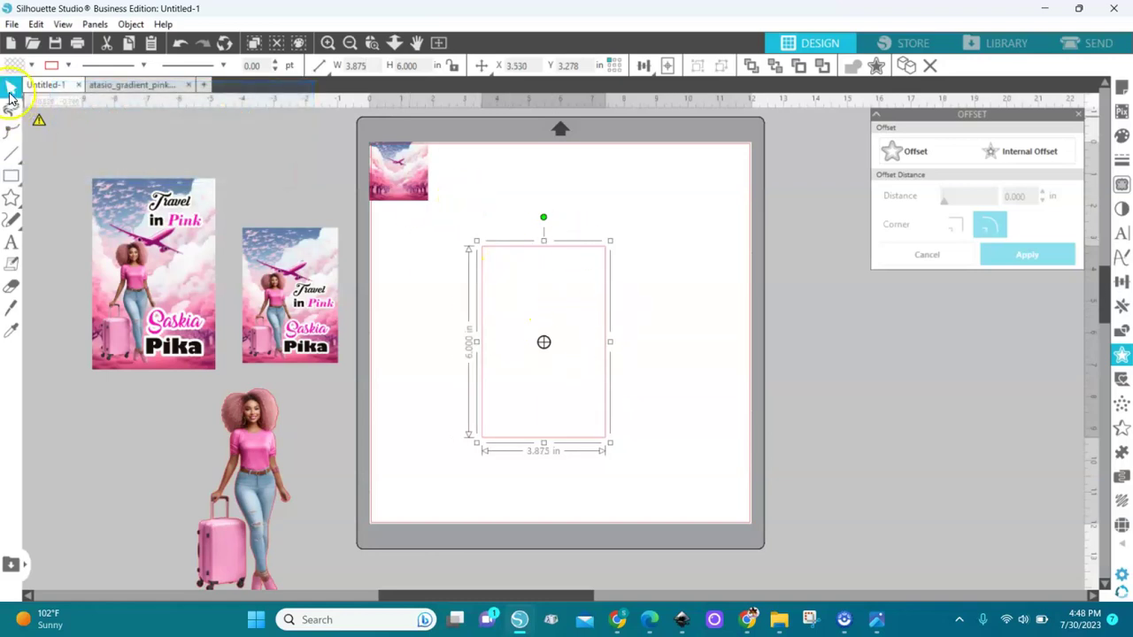
Step: Enlarge and position the pink clouds background so it covers the rectangle
{"action": "left_click", "coordinate": [398, 170]}
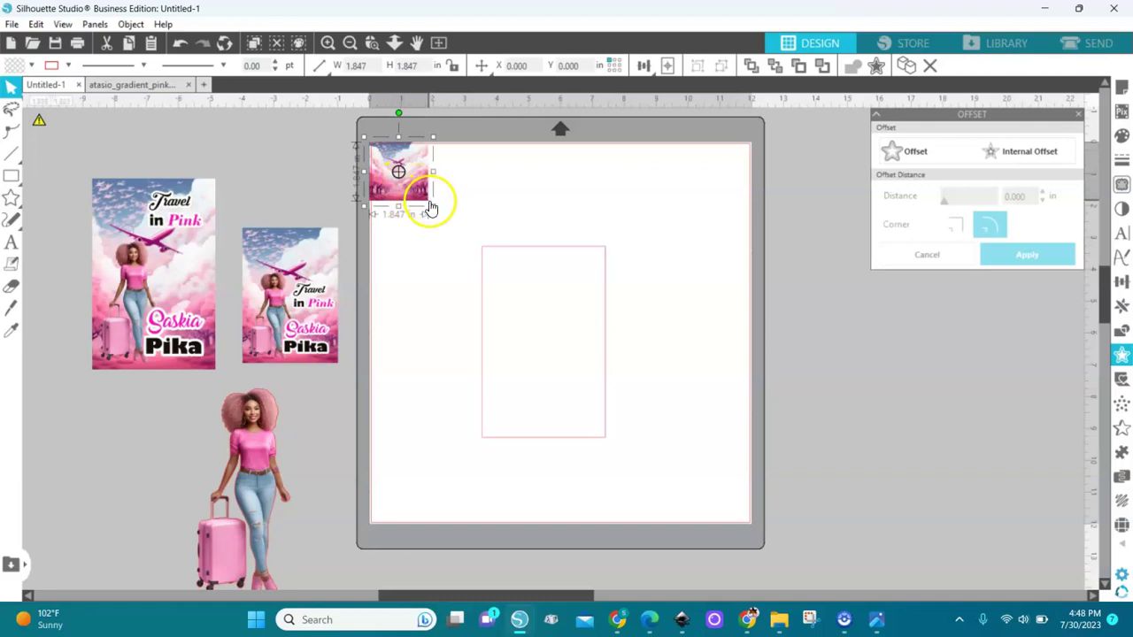
{"action": "left_click_drag", "start_coordinate": [434, 207], "coordinate": [645, 459]}
{"action": "left_click_drag", "start_coordinate": [627, 399], "coordinate": [640, 426]}
{"action": "left_click_drag", "start_coordinate": [677, 200], "coordinate": [644, 234]}
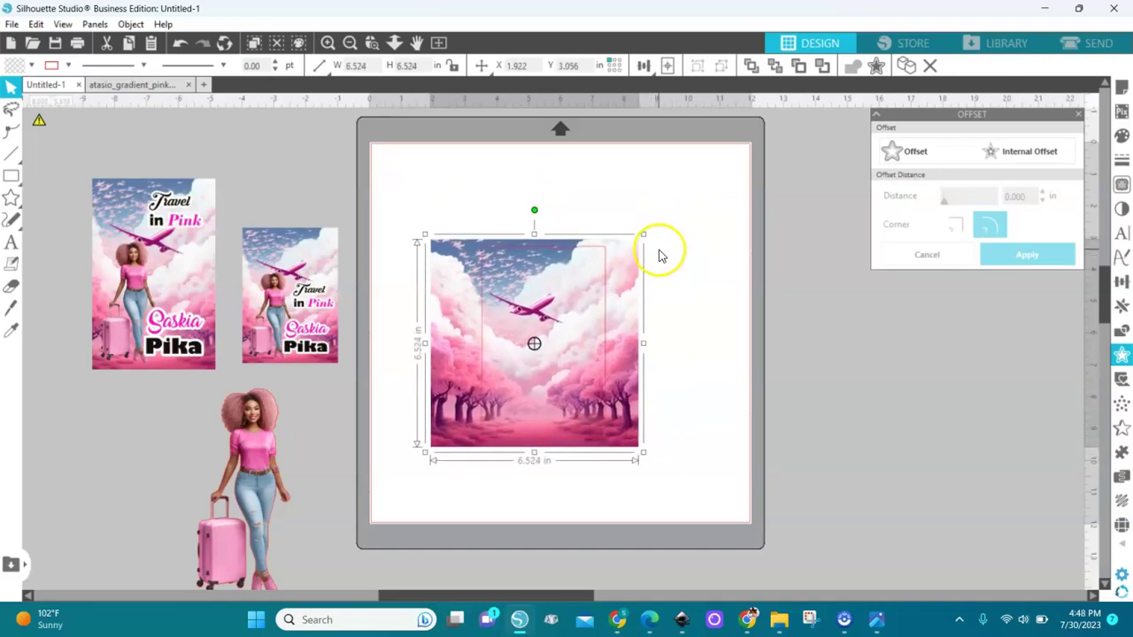
{"action": "mouse_move", "coordinate": [627, 313]}
{"action": "left_mouse_down"}
{"action": "mouse_move", "coordinate": [672, 311]}
{"action": "mouse_move", "coordinate": [632, 306]}
{"action": "mouse_move", "coordinate": [643, 311]}
{"action": "left_mouse_up"}
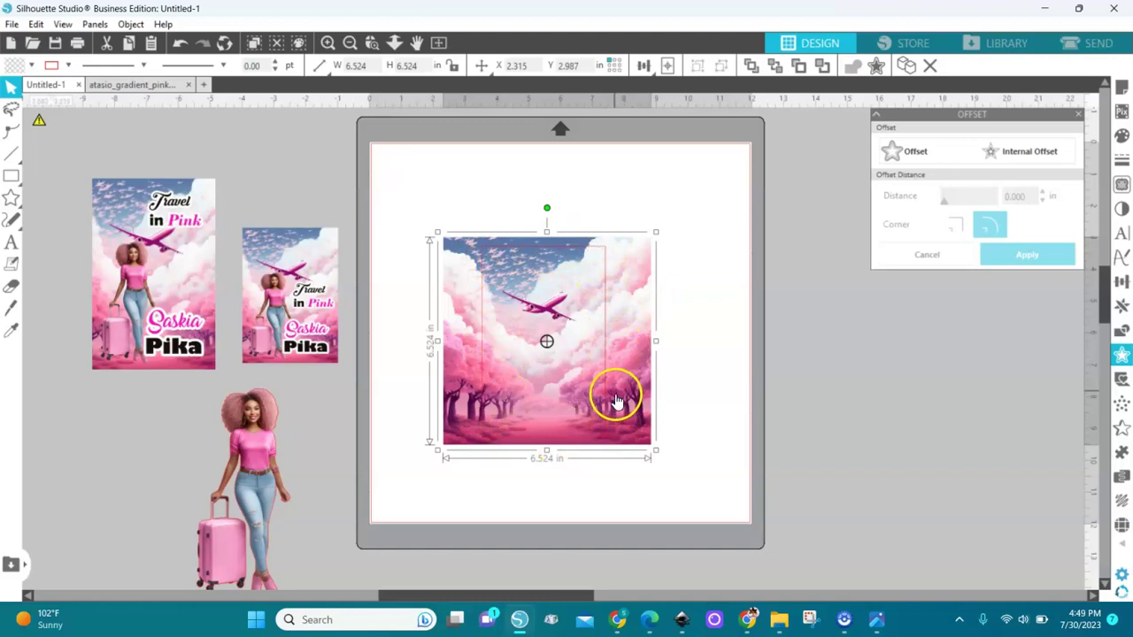
Step: Crop the background image to the rectangle with Object > Modify > Crop
{"action": "left_click_drag", "start_coordinate": [691, 195], "coordinate": [407, 495]}
{"action": "left_click", "coordinate": [131, 24]}
{"action": "mouse_move", "coordinate": [167, 131]}
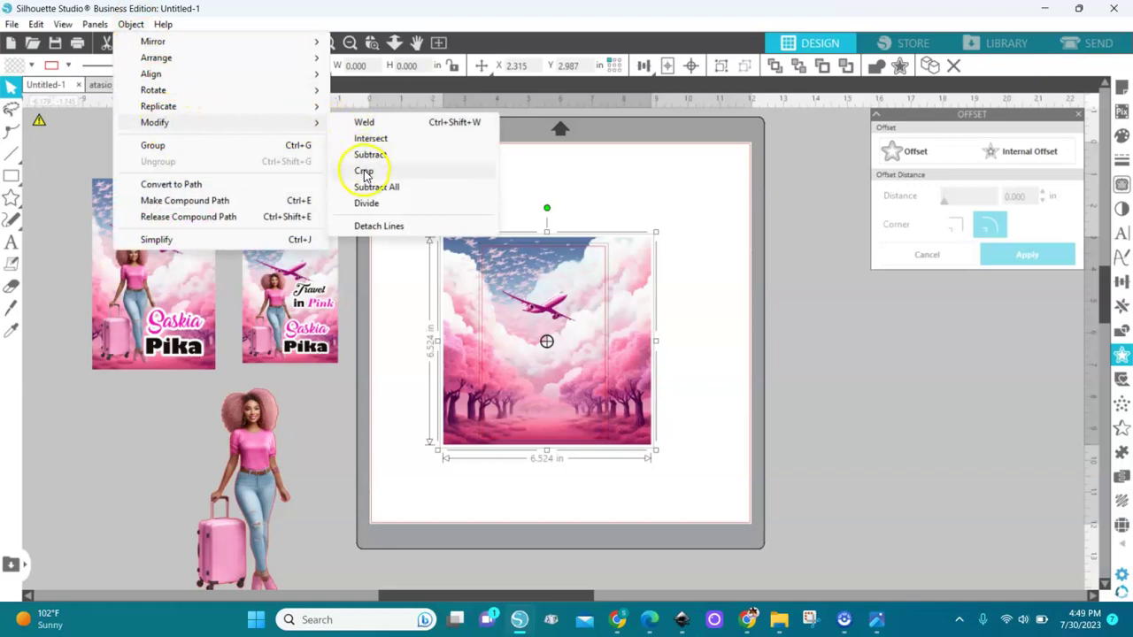
{"action": "left_click", "coordinate": [355, 170]}
Step: Reposition the cropped background and place the woman figure beside it at 2 × 4.466 in
{"action": "left_click_drag", "start_coordinate": [551, 380], "coordinate": [518, 336]}
{"action": "left_click_drag", "start_coordinate": [270, 497], "coordinate": [686, 337]}
{"action": "left_click_drag", "start_coordinate": [705, 450], "coordinate": [639, 363]}
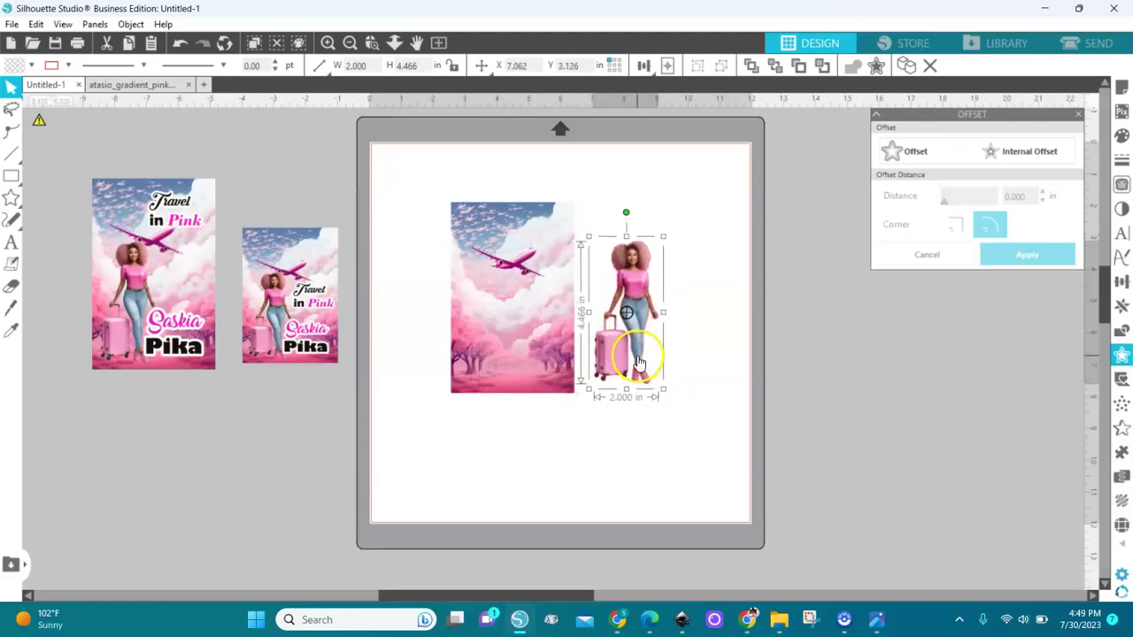
Step: Set the woman figure on the cropped background and shrink her to 1.562 × 3.488 in
{"action": "left_click_drag", "start_coordinate": [651, 314], "coordinate": [520, 336]}
{"action": "left_click", "coordinate": [539, 396]}
{"action": "mouse_move", "coordinate": [508, 361]}
{"action": "left_mouse_down"}
{"action": "mouse_move", "coordinate": [519, 361]}
{"action": "mouse_move", "coordinate": [513, 352]}
{"action": "left_mouse_up"}
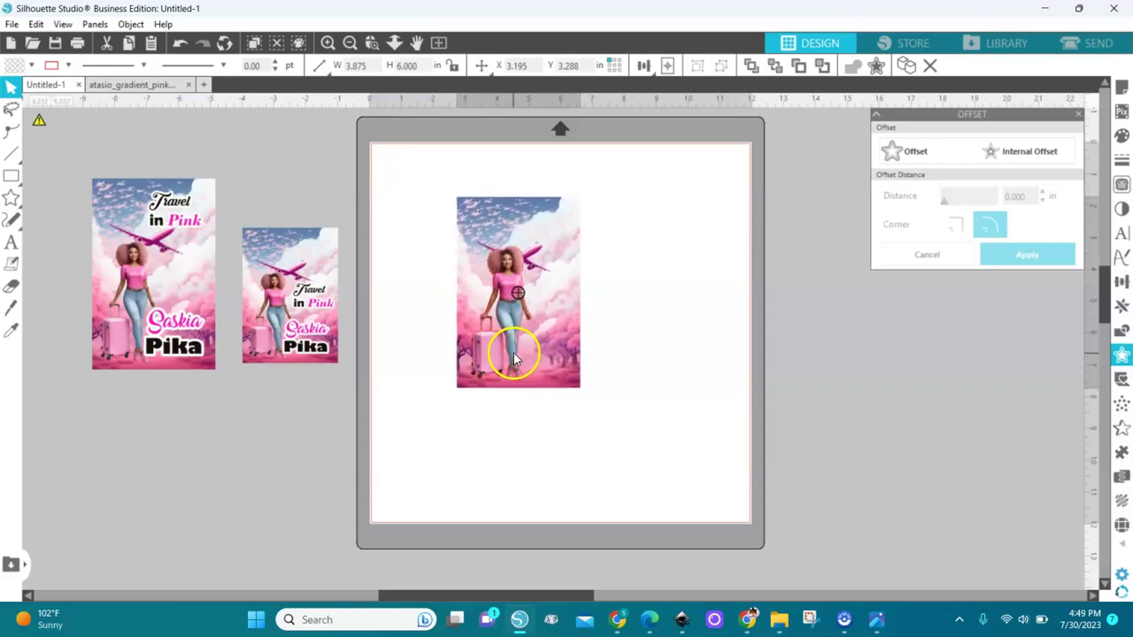
{"action": "key", "text": "Escape"}
{"action": "left_click", "coordinate": [528, 260]}
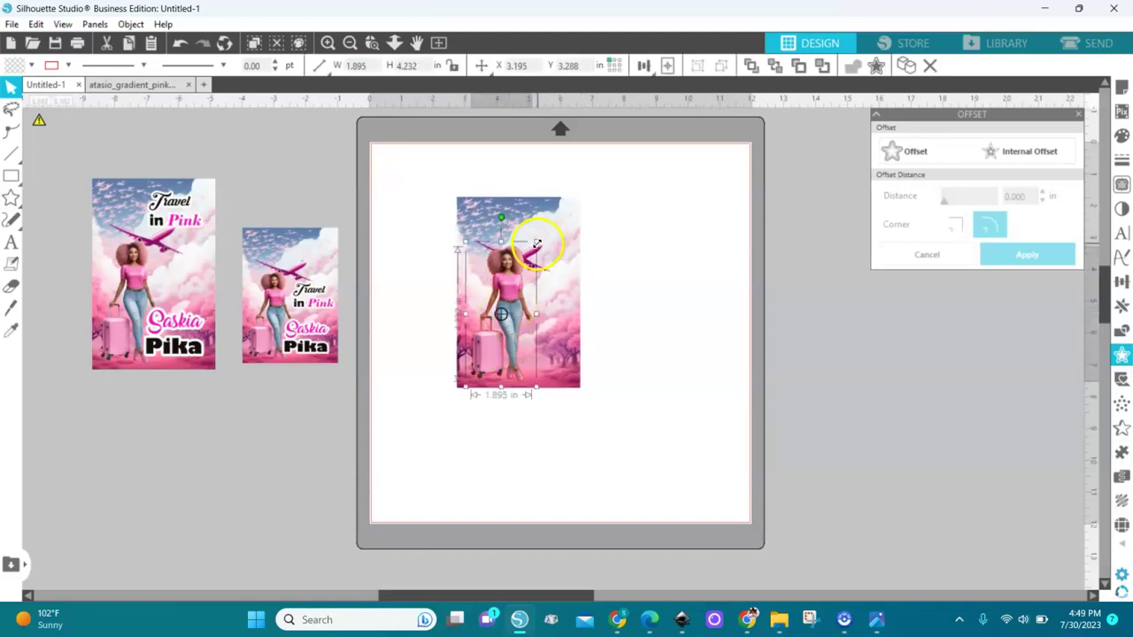
{"action": "left_click_drag", "start_coordinate": [535, 242], "coordinate": [507, 301]}
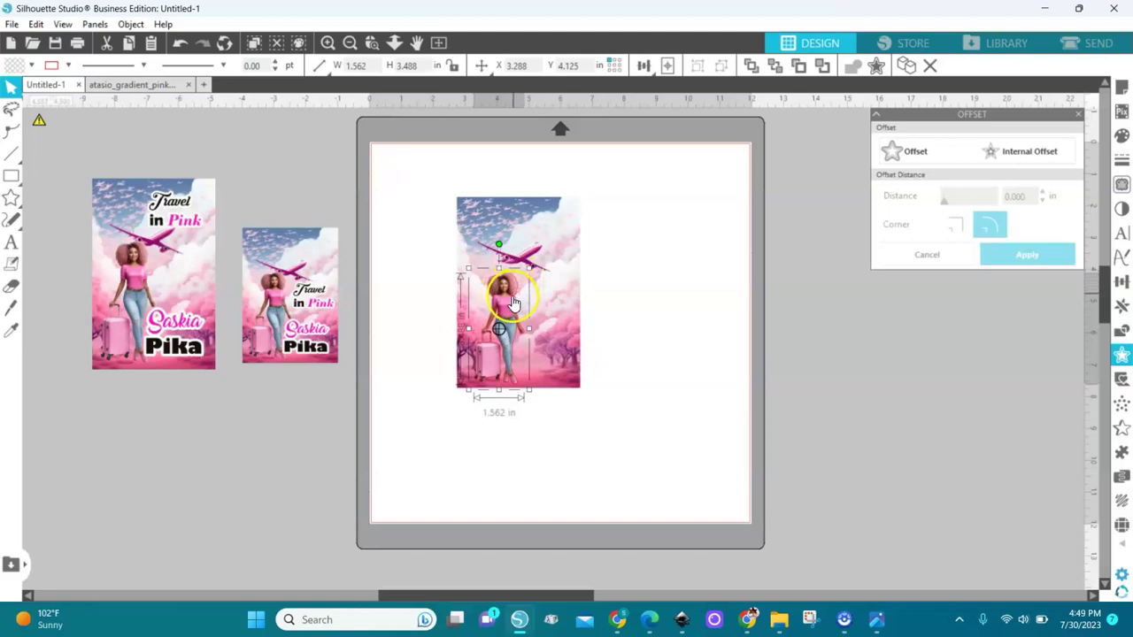
{"action": "left_click_drag", "start_coordinate": [514, 303], "coordinate": [513, 300]}
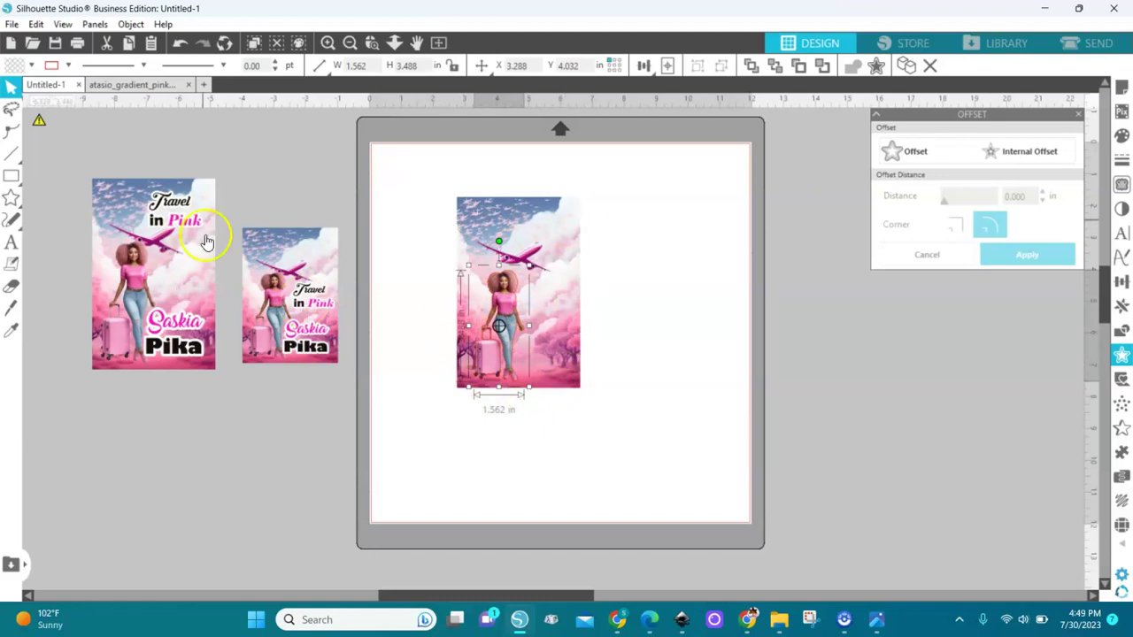
Step: Add the title text objects 'Travel', 'in' and 'Pink' on the mat
{"action": "left_click", "coordinate": [13, 240]}
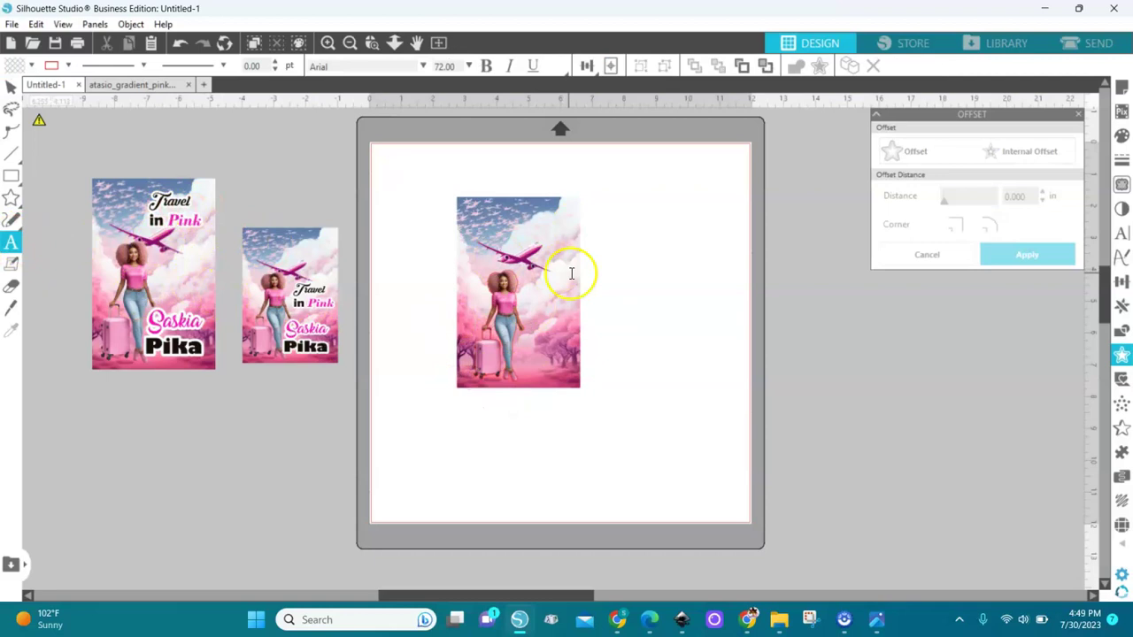
{"action": "type", "text": "Travel"}
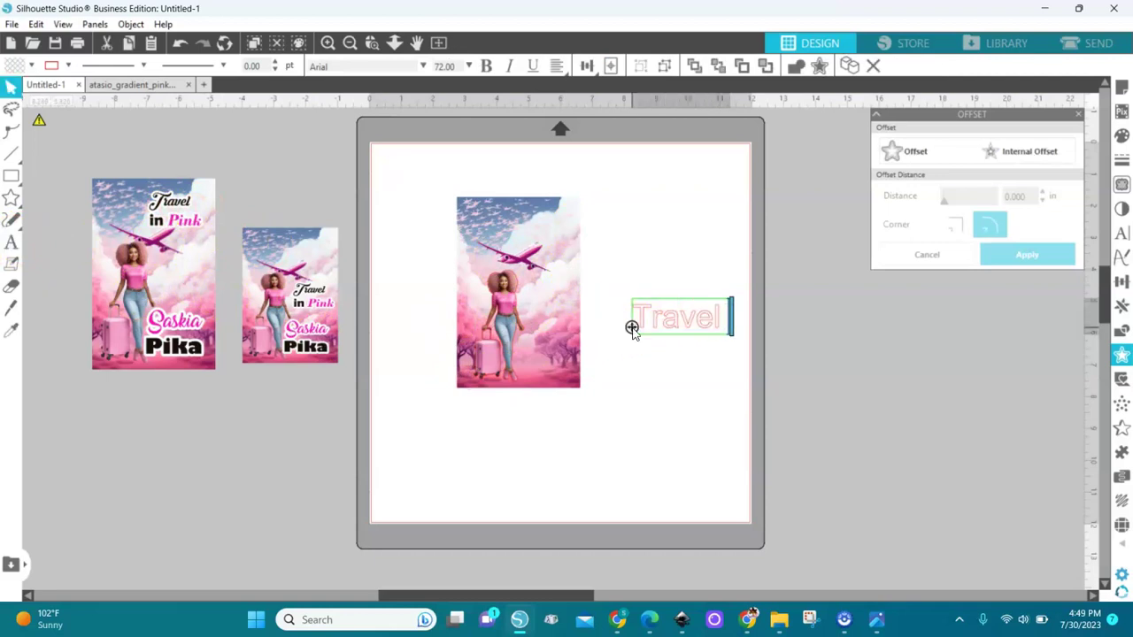
{"action": "left_click", "coordinate": [651, 375]}
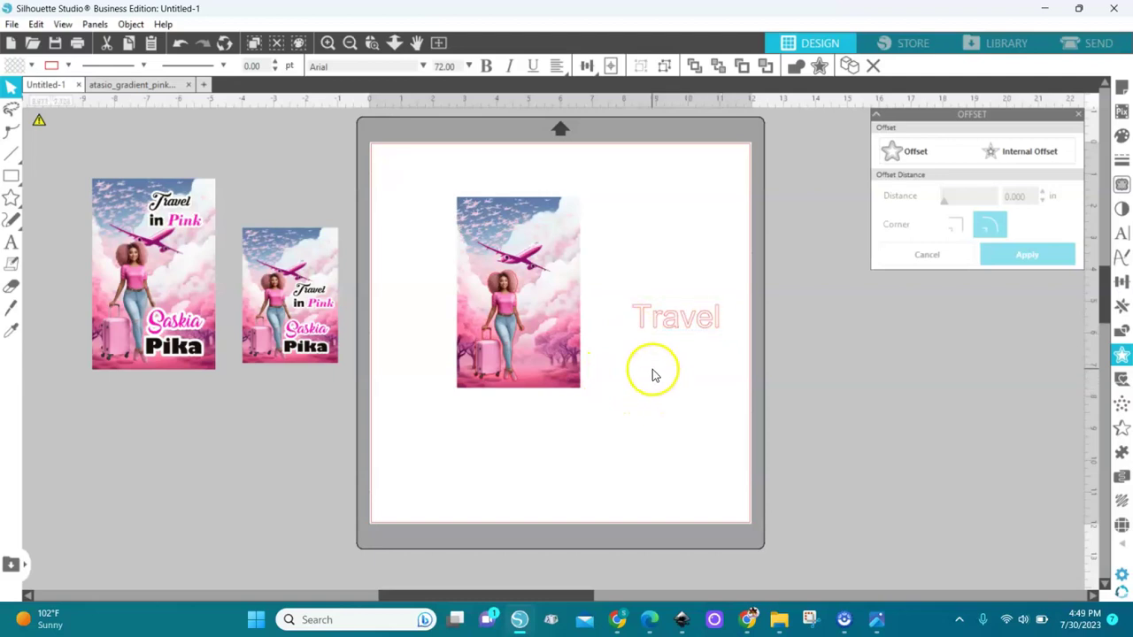
{"action": "left_click", "coordinate": [11, 241]}
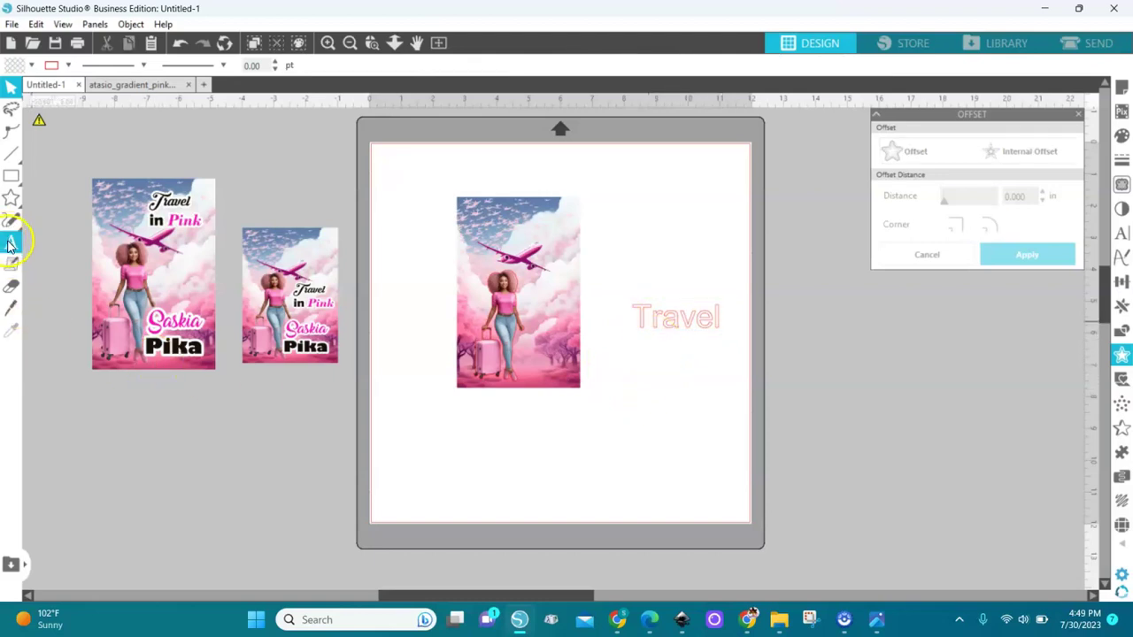
{"action": "left_click", "coordinate": [612, 384]}
{"action": "type", "text": "In"}
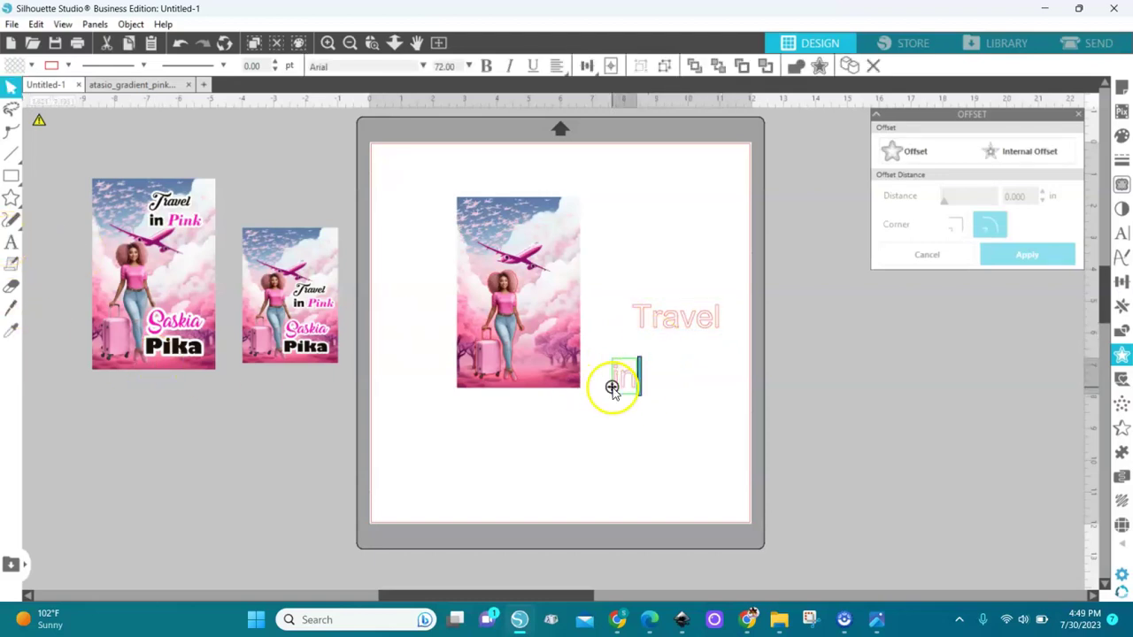
{"action": "left_click", "coordinate": [493, 451]}
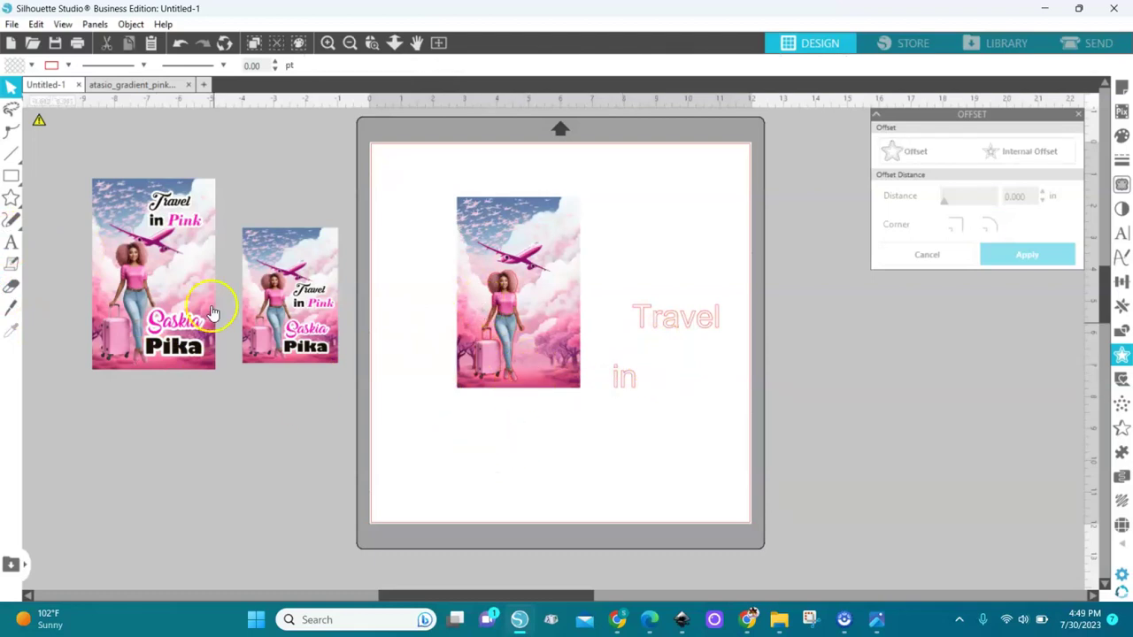
{"action": "left_click", "coordinate": [12, 241]}
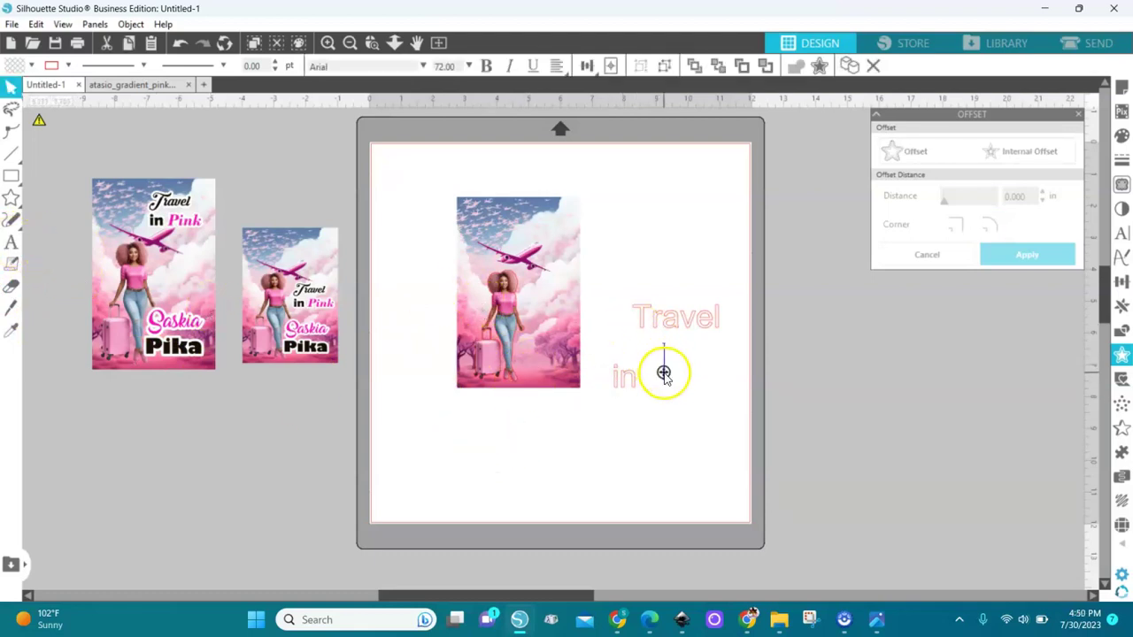
{"action": "left_click", "coordinate": [662, 372]}
{"action": "type", "text": "Pink"}
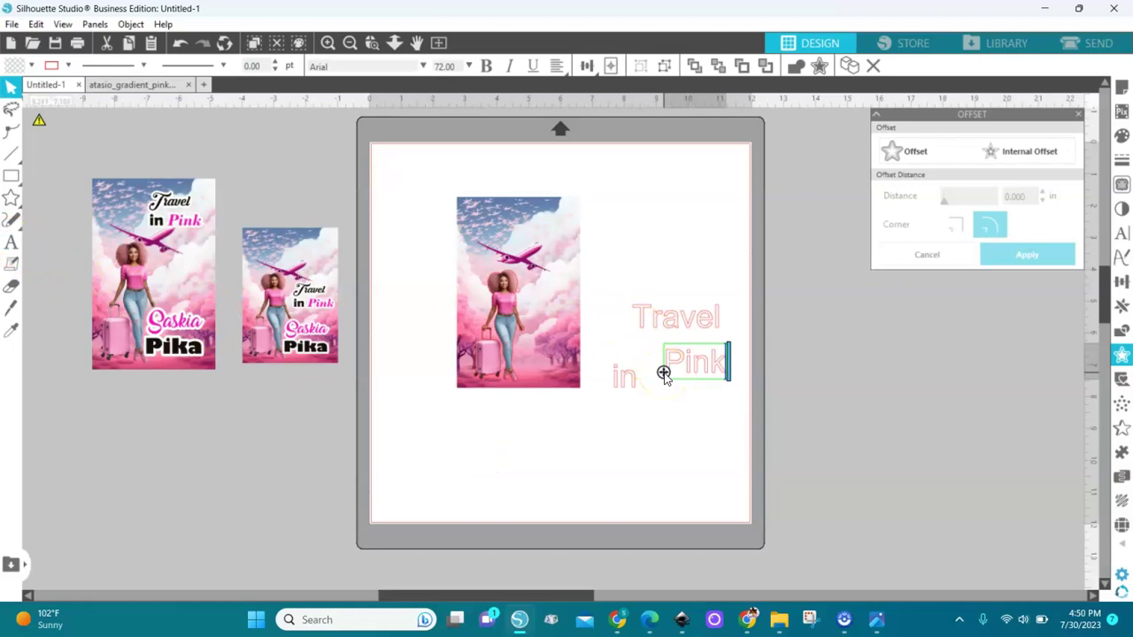
{"action": "left_click", "coordinate": [686, 428]}
Step: Add separate first-name and surname text boxes below the card image
{"action": "left_click", "coordinate": [12, 244]}
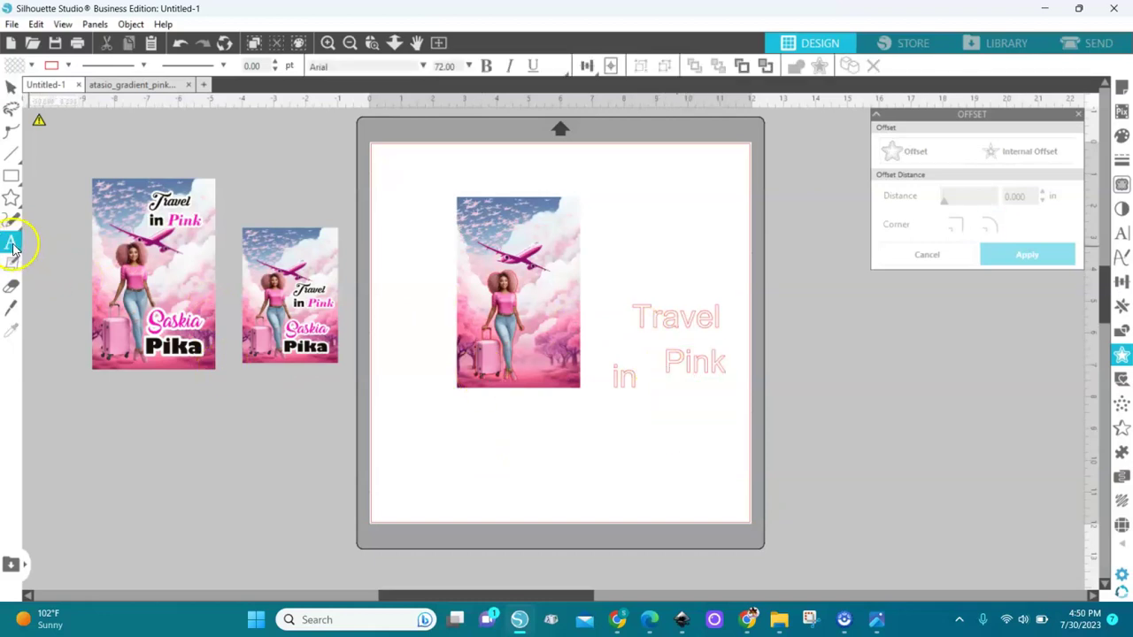
{"action": "left_click", "coordinate": [447, 444]}
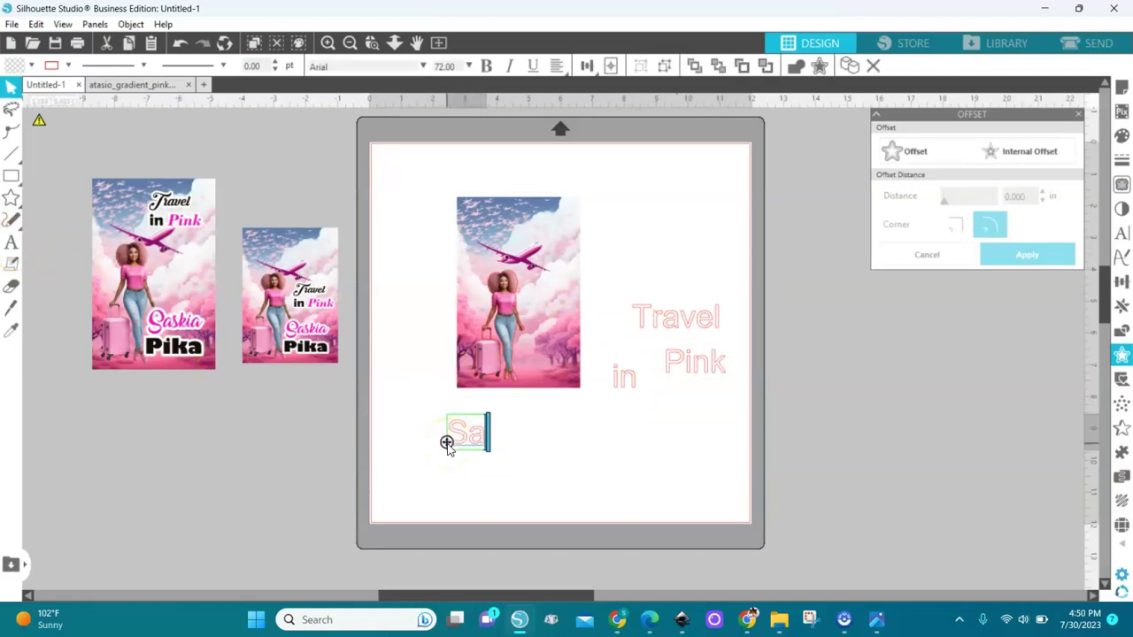
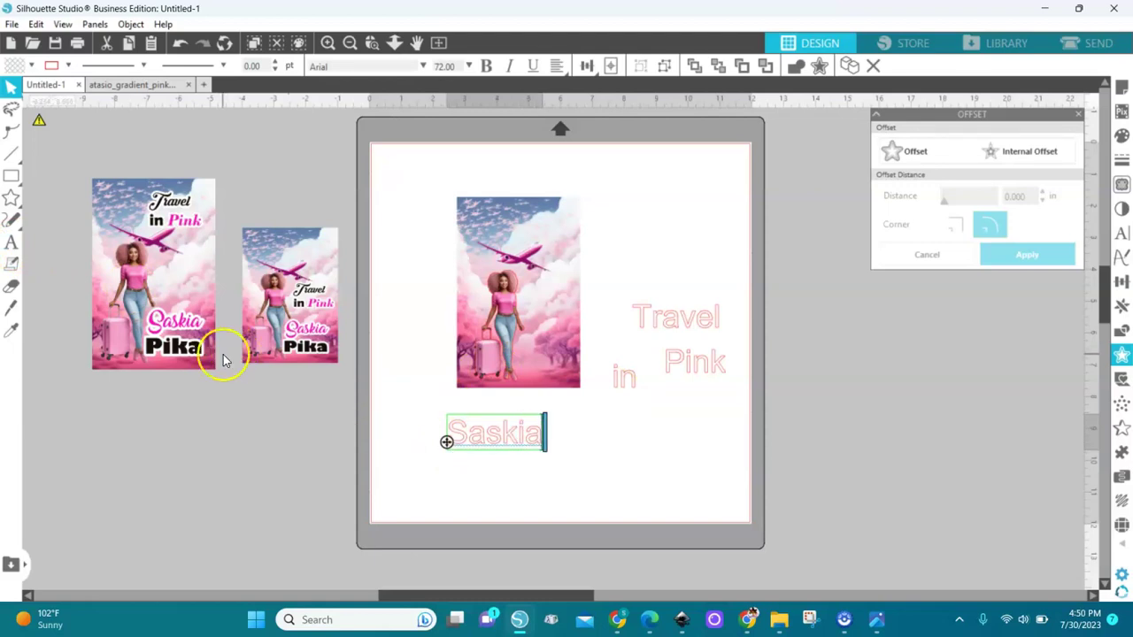
{"action": "left_click", "coordinate": [113, 376]}
{"action": "left_click", "coordinate": [10, 242]}
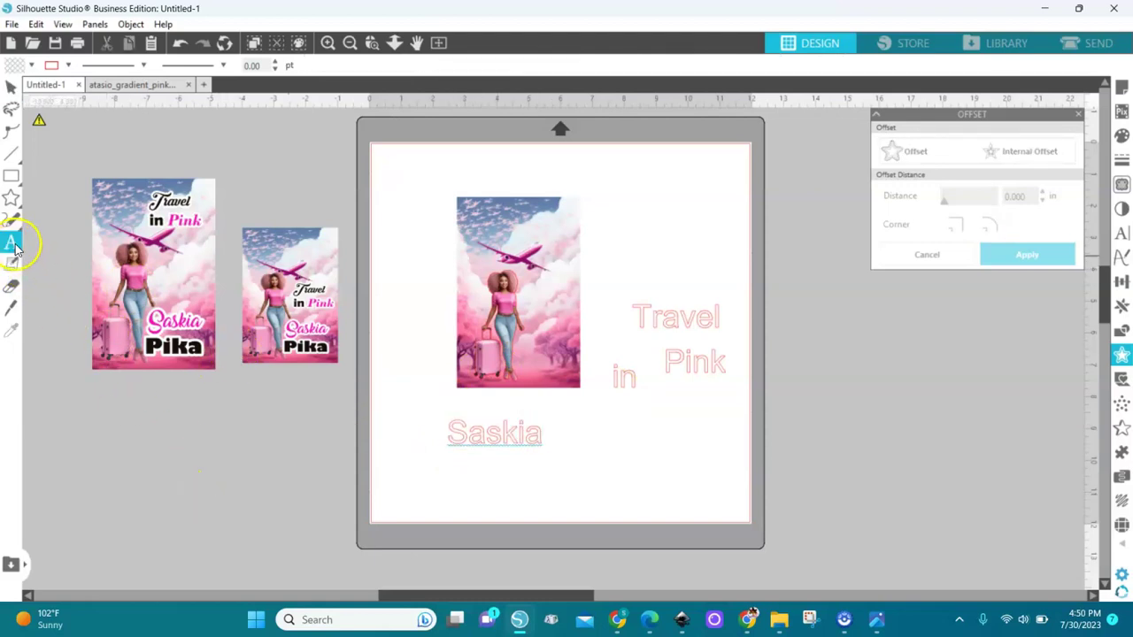
{"action": "left_click", "coordinate": [599, 456]}
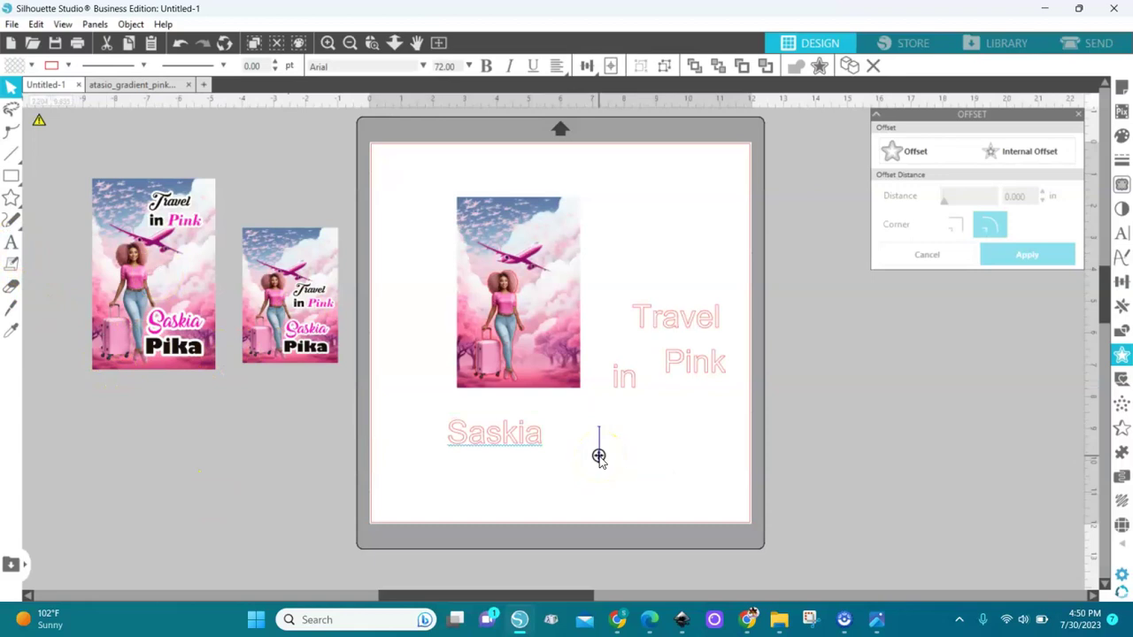
{"action": "type", "text": "P"}
{"action": "key", "text": "BackSpace"}
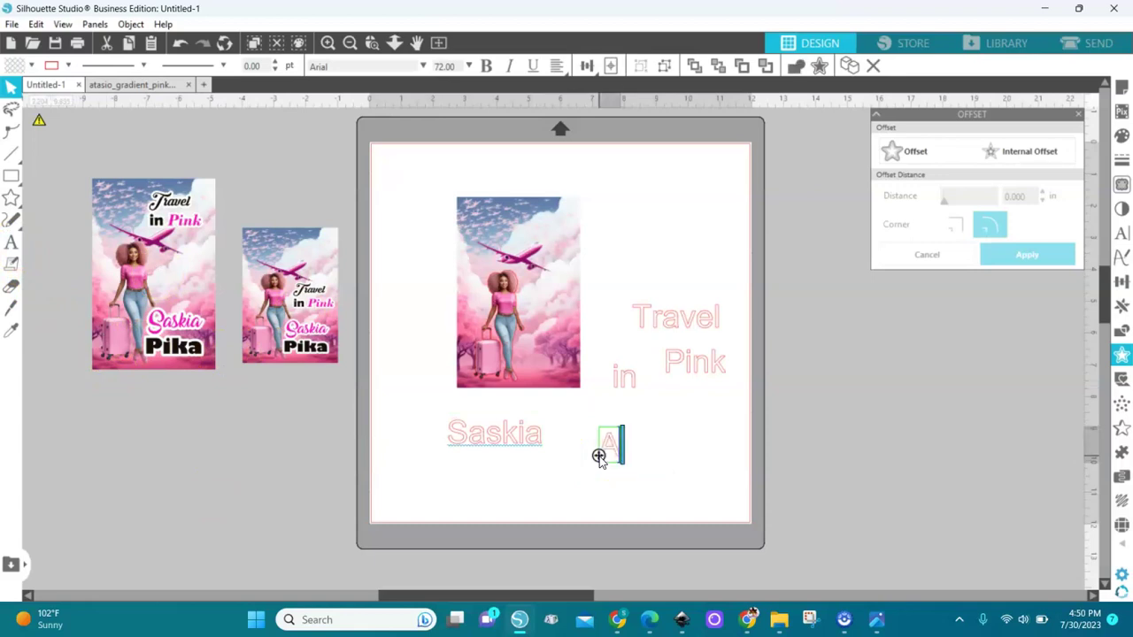
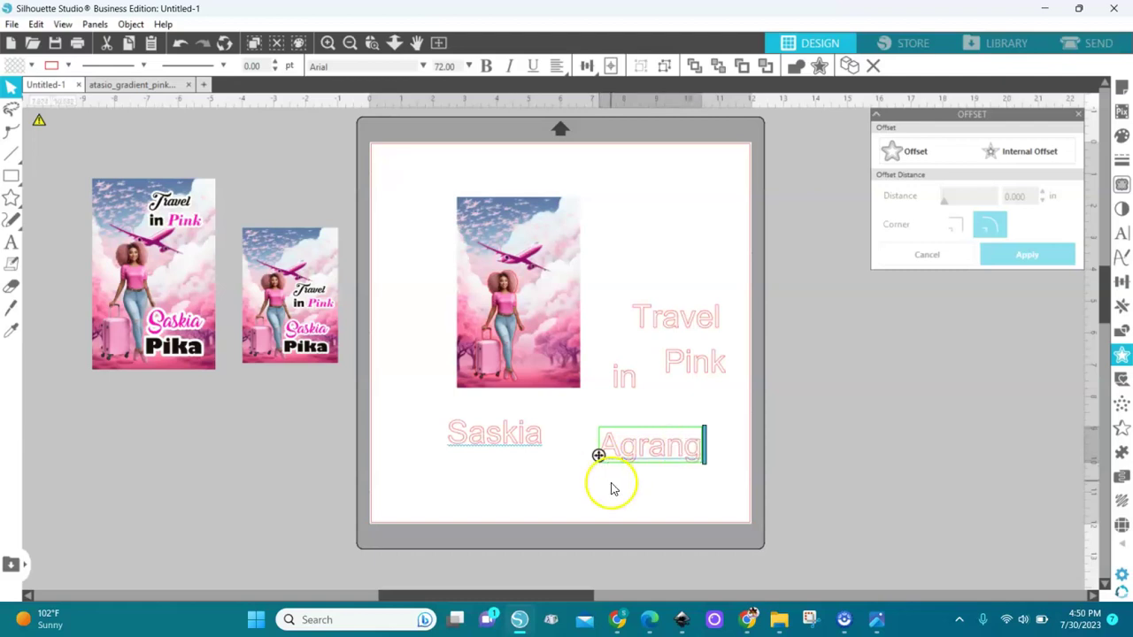
{"action": "left_click", "coordinate": [611, 488]}
{"action": "left_click", "coordinate": [694, 325]}
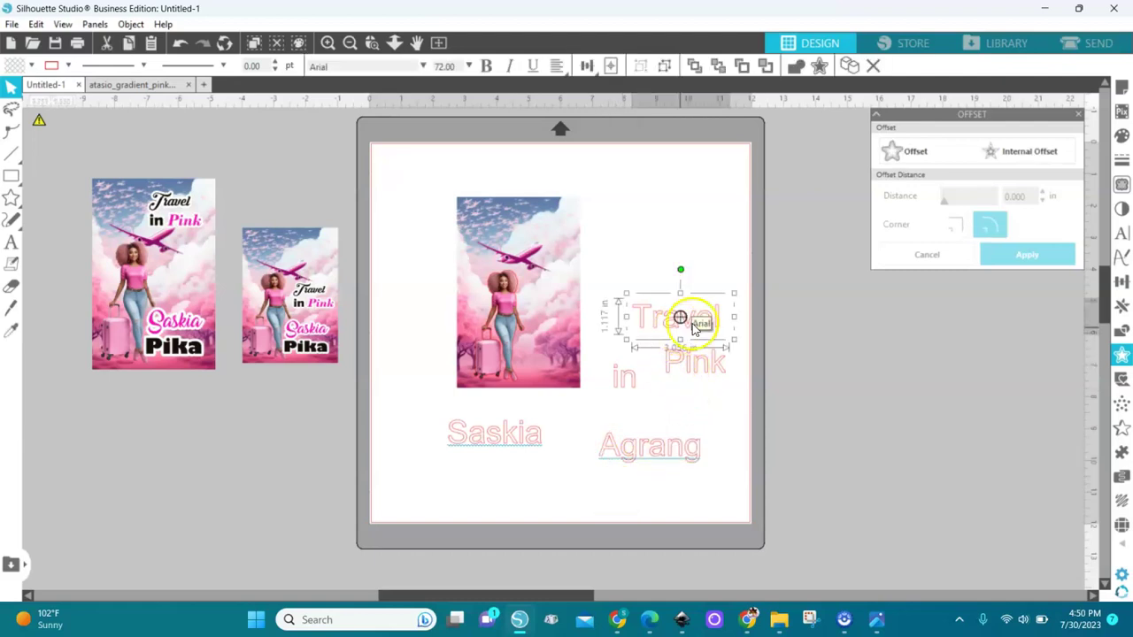
Step: Give Travel a script font, Pink Bodoni Bd BT, and in Berlin Sans FB Demi beside Pink
{"action": "left_click", "coordinate": [1122, 232]}
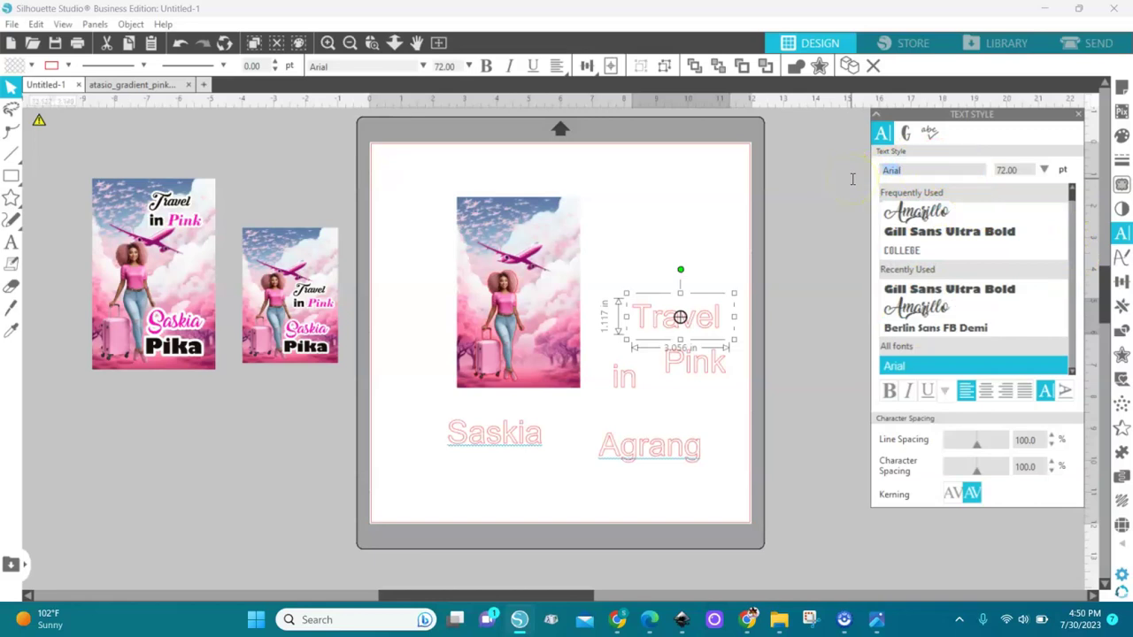
{"action": "type", "text": "kes Decor PERSONAL USE"}
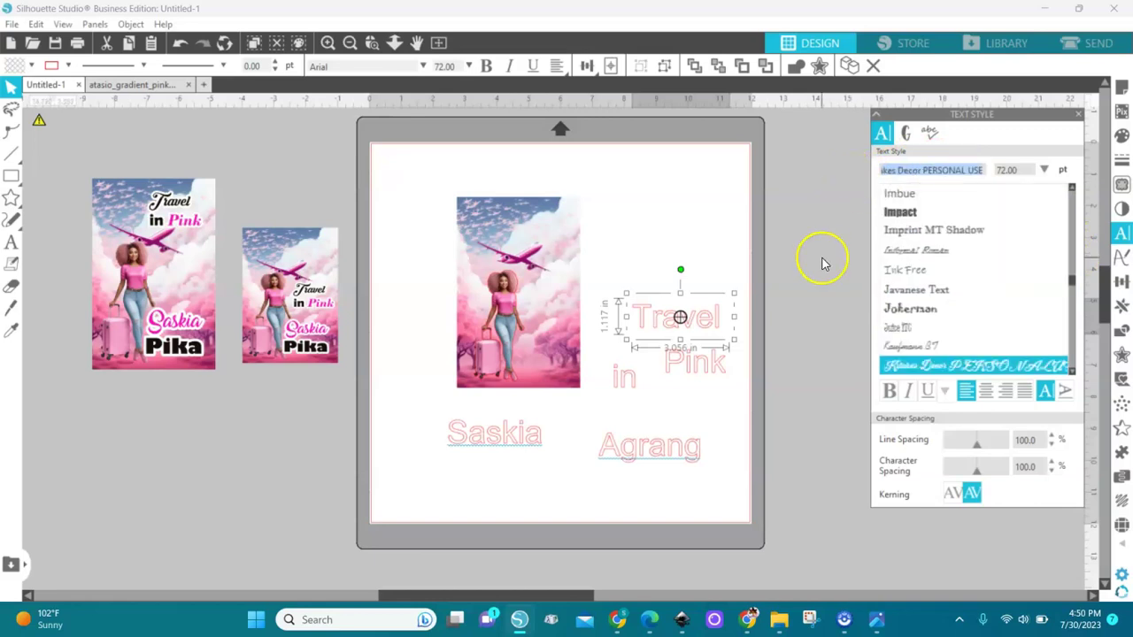
{"action": "left_click", "coordinate": [925, 366]}
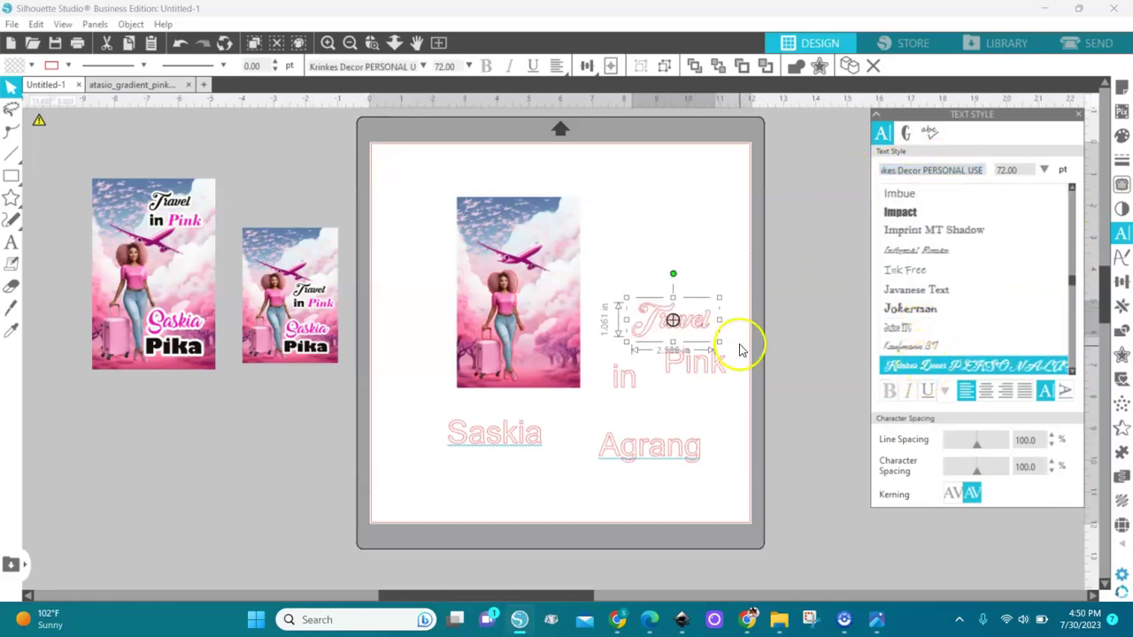
{"action": "left_click", "coordinate": [714, 370]}
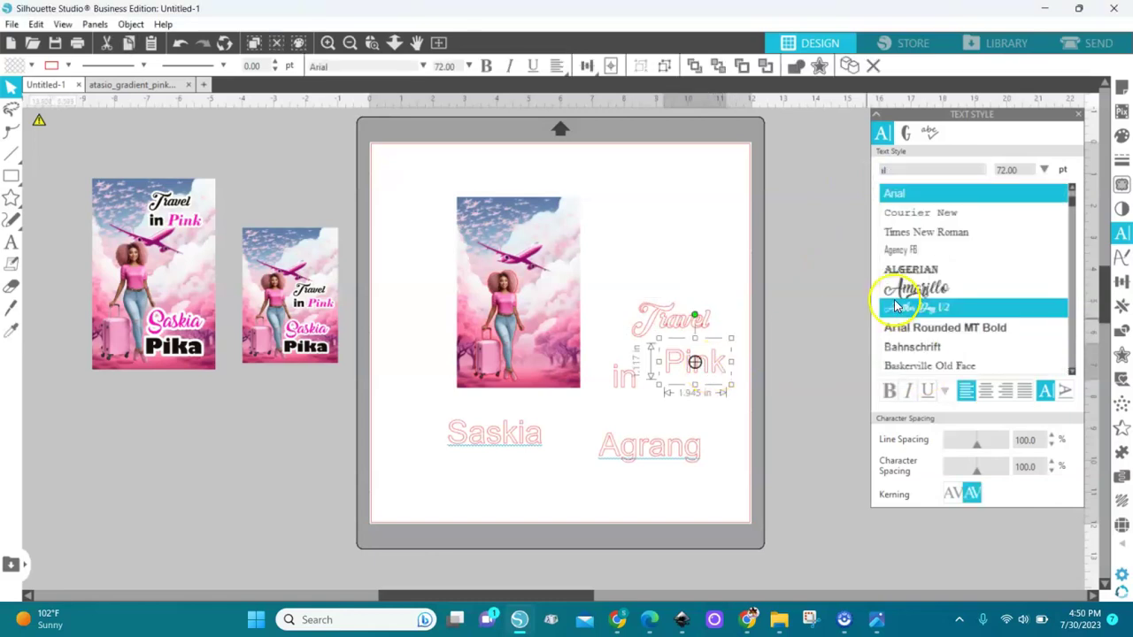
{"action": "type", "text": "bo"}
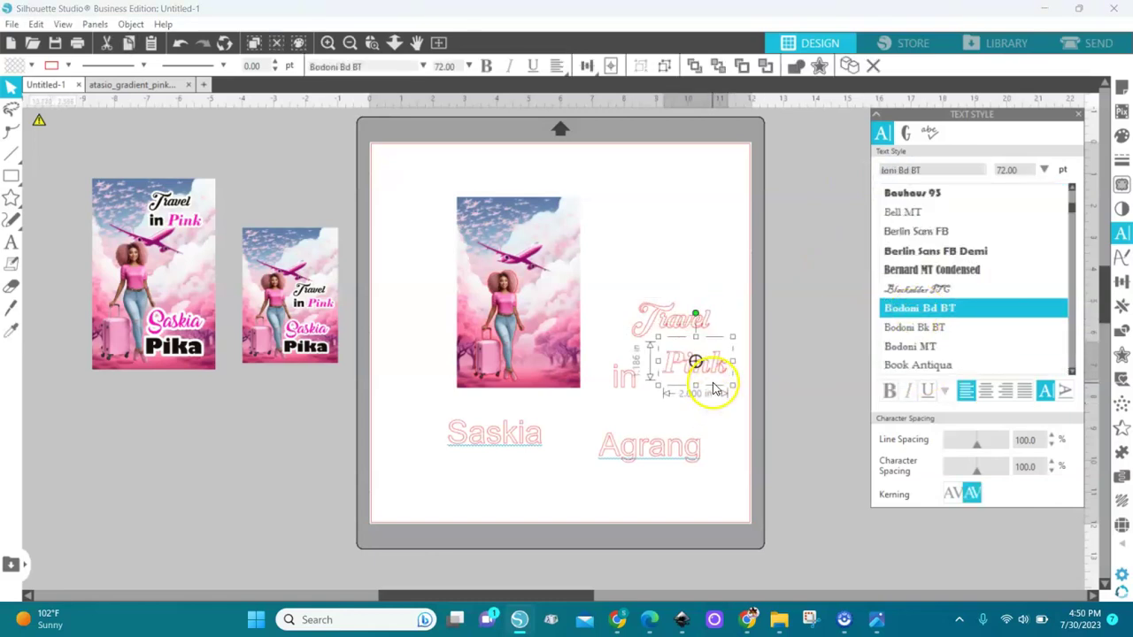
{"action": "left_click", "coordinate": [624, 391]}
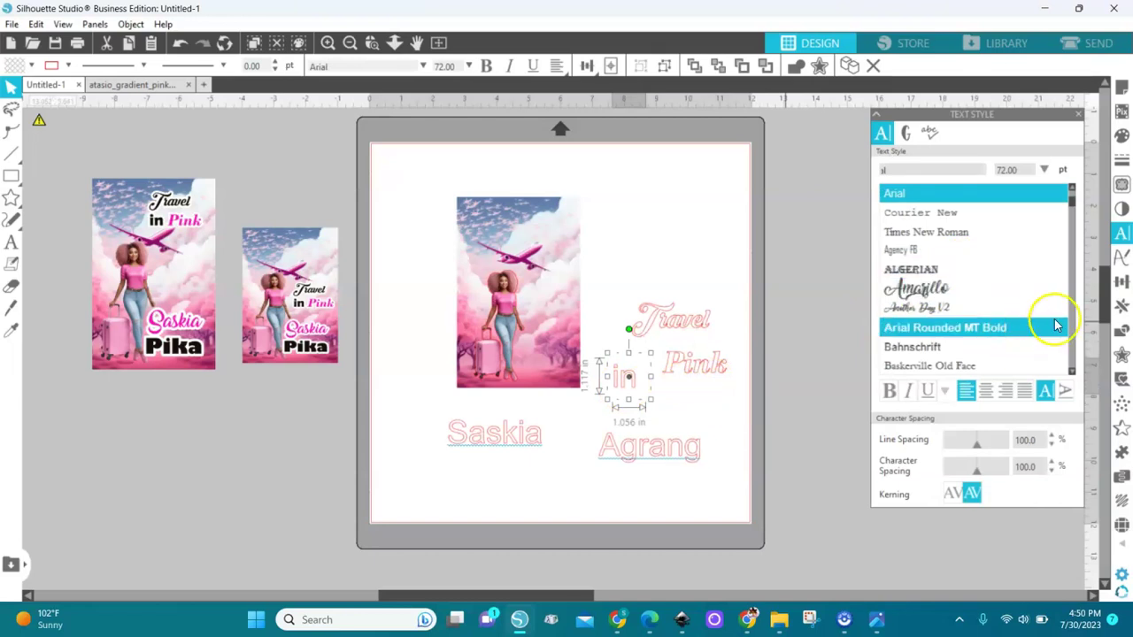
{"action": "left_click", "coordinate": [1073, 348]}
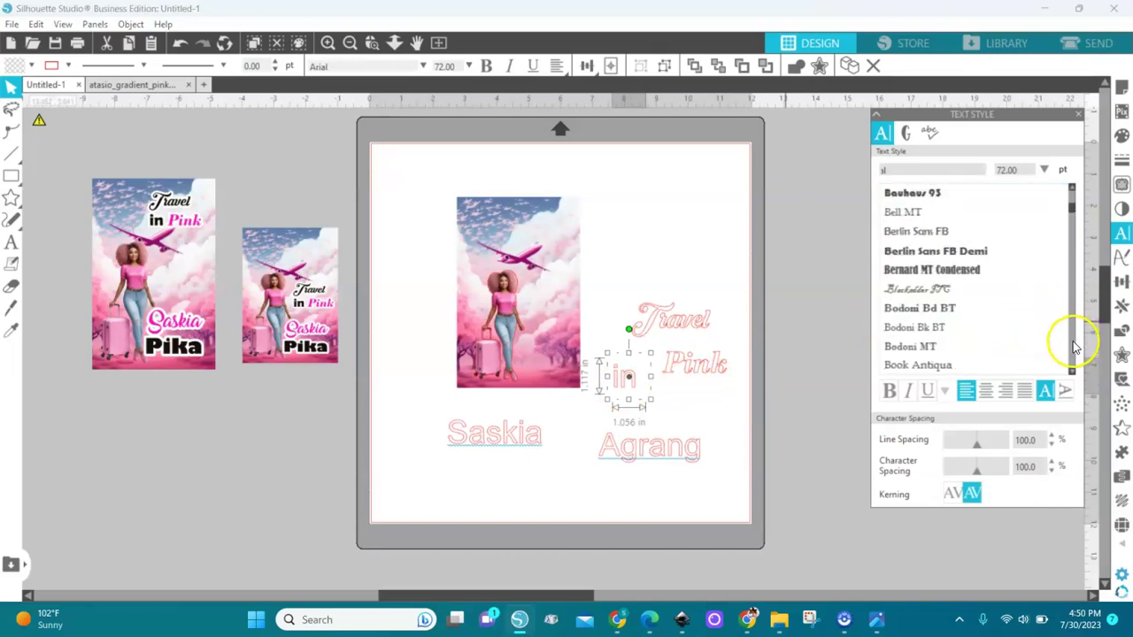
{"action": "left_click", "coordinate": [973, 250]}
{"action": "left_click_drag", "start_coordinate": [626, 378], "coordinate": [650, 361]}
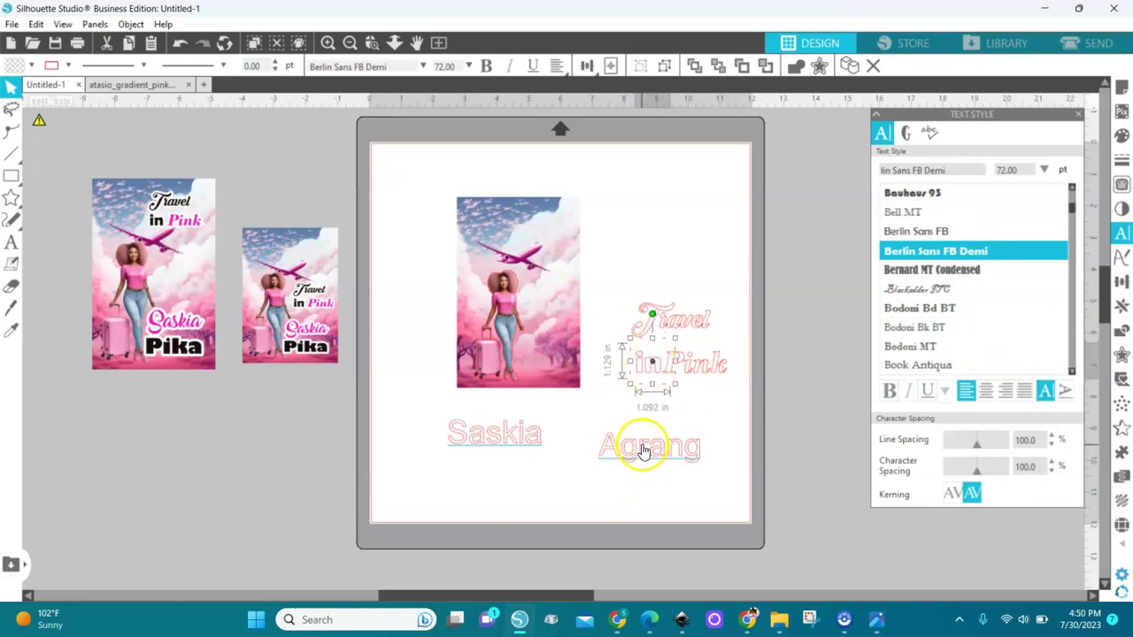
Step: Set the surname to Berlin Sans FB Demi and the first name to Amarillo
{"action": "left_click", "coordinate": [644, 447]}
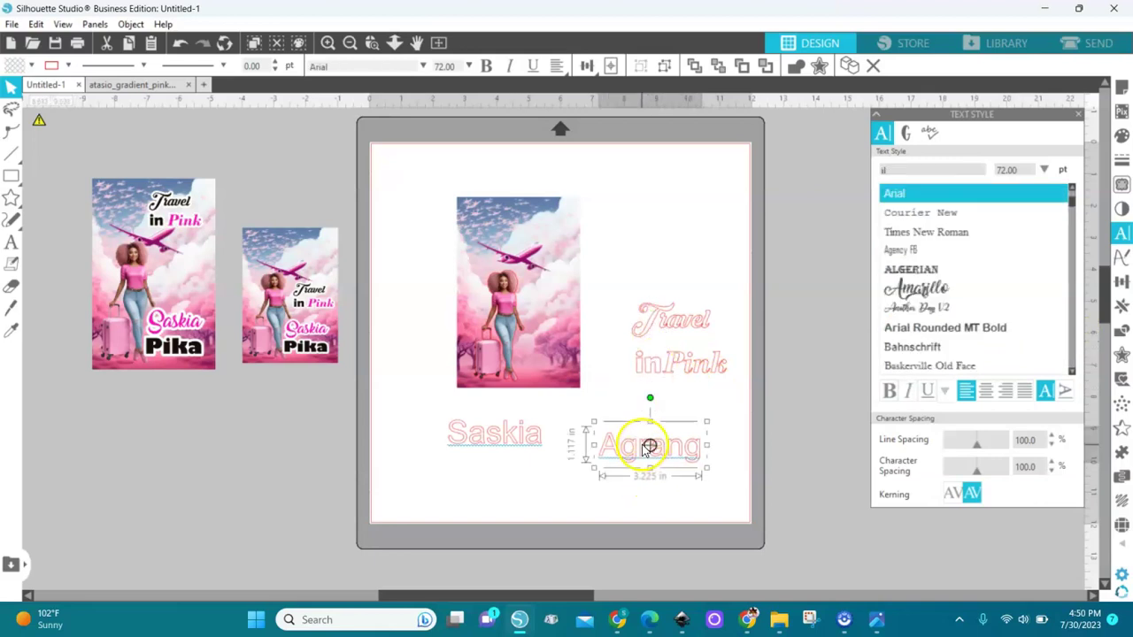
{"action": "left_click", "coordinate": [1070, 278]}
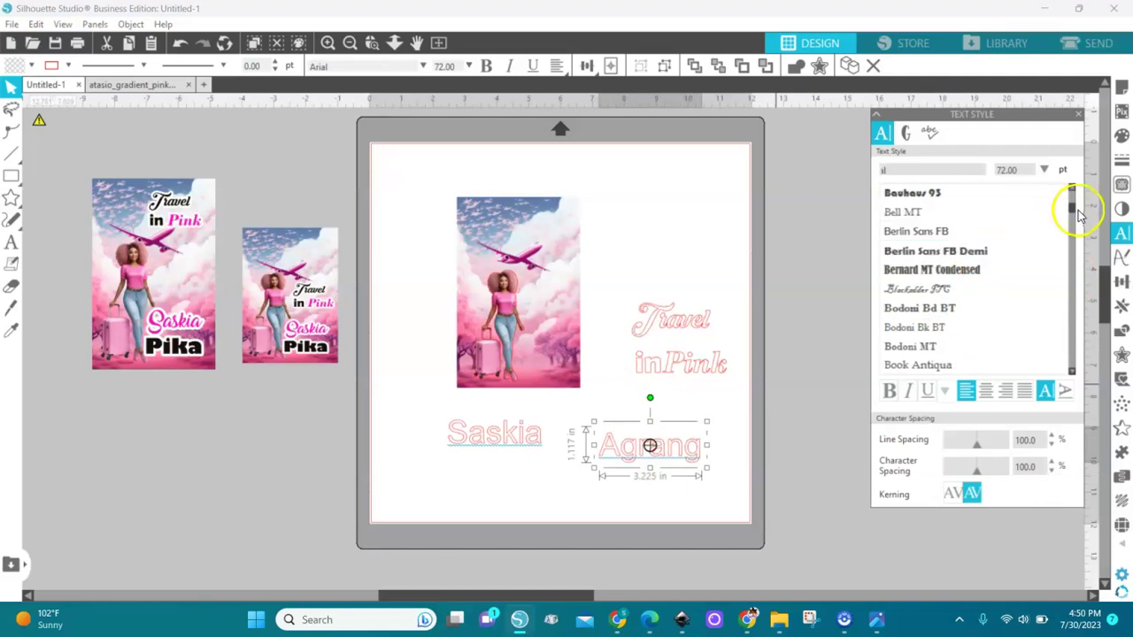
{"action": "scroll", "coordinate": [1071, 213], "scroll_direction": "up", "scroll_amount": 1}
{"action": "scroll", "coordinate": [1071, 218], "scroll_direction": "down", "scroll_amount": 1}
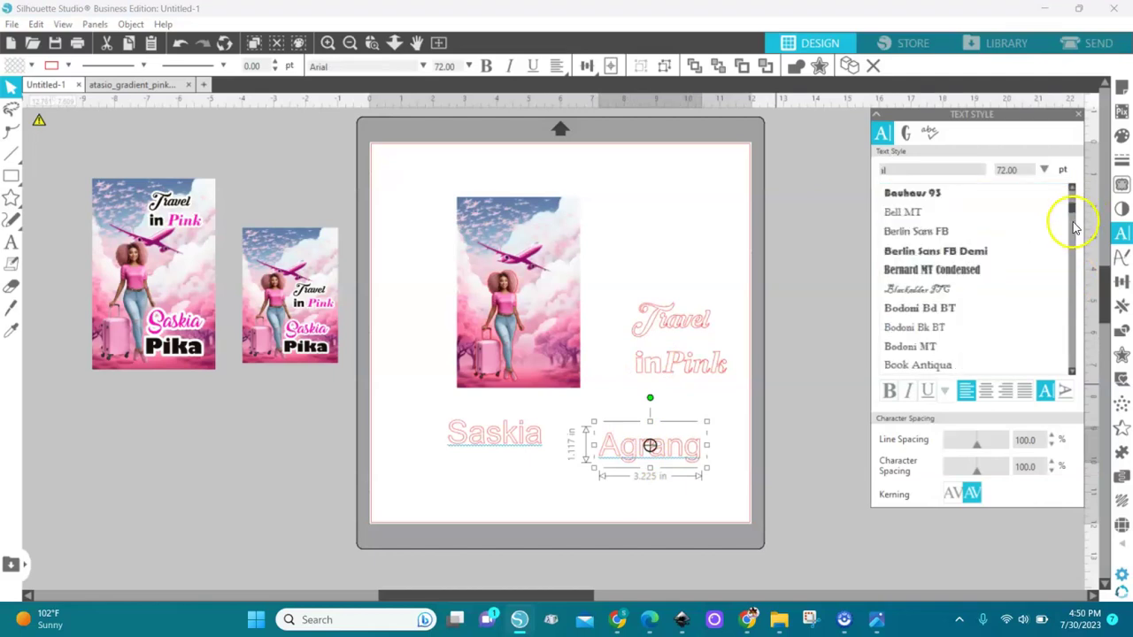
{"action": "left_click", "coordinate": [970, 252]}
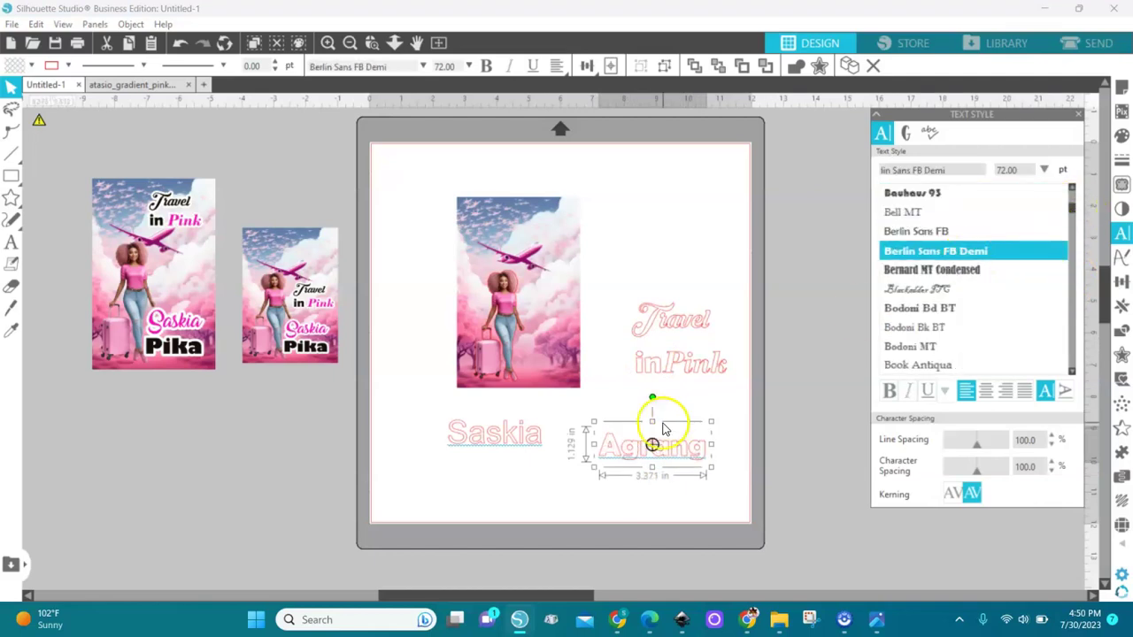
{"action": "left_click", "coordinate": [516, 443]}
{"action": "left_click", "coordinate": [925, 288]}
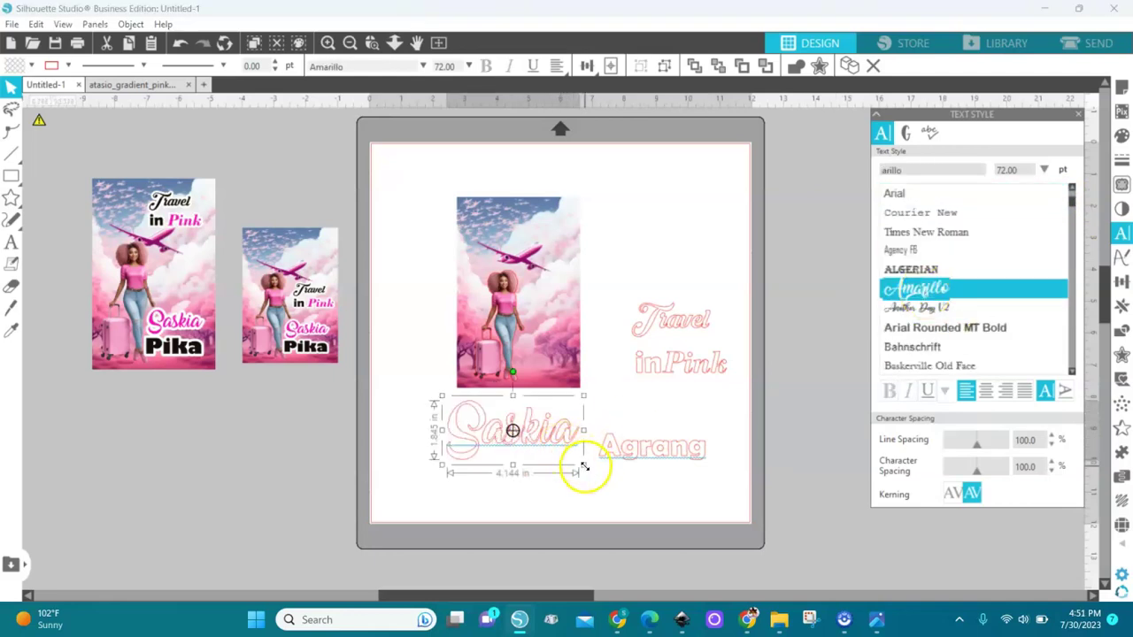
Step: Resize the first name, stack it above the surname, and fill it pink
{"action": "left_click_drag", "start_coordinate": [579, 469], "coordinate": [668, 421]}
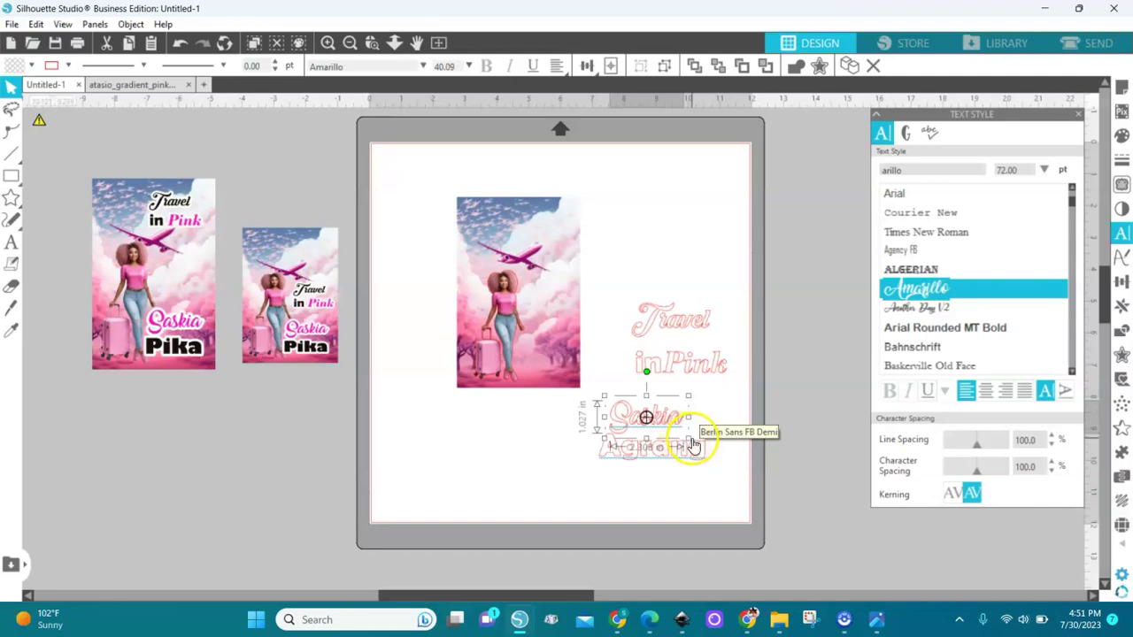
{"action": "left_click_drag", "start_coordinate": [689, 437], "coordinate": [706, 453]}
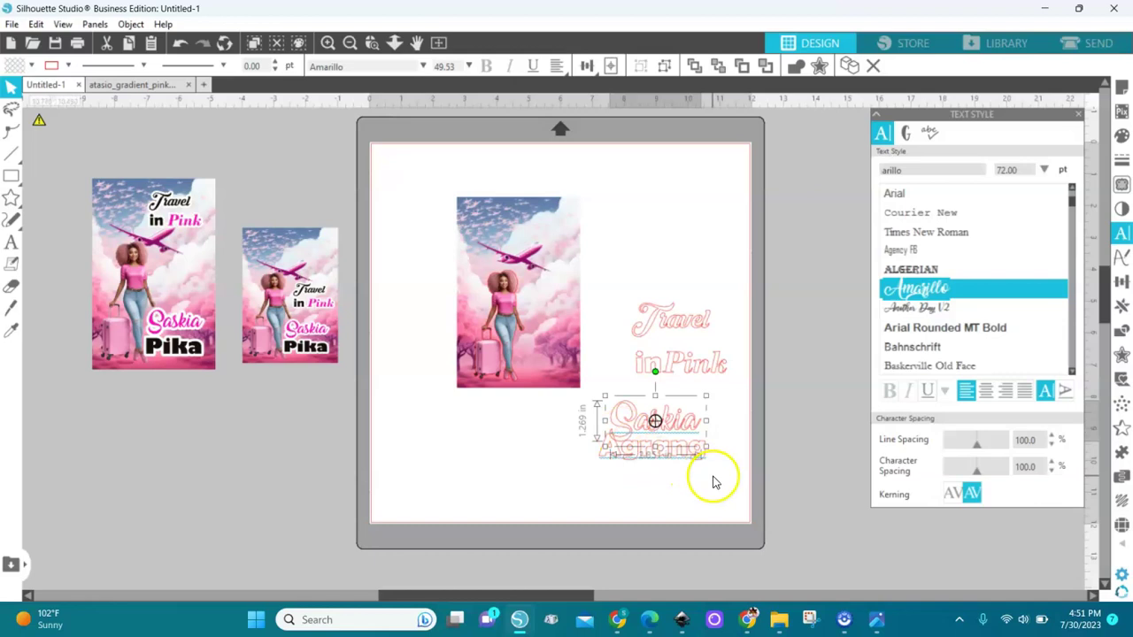
{"action": "mouse_move", "coordinate": [4, 177]}
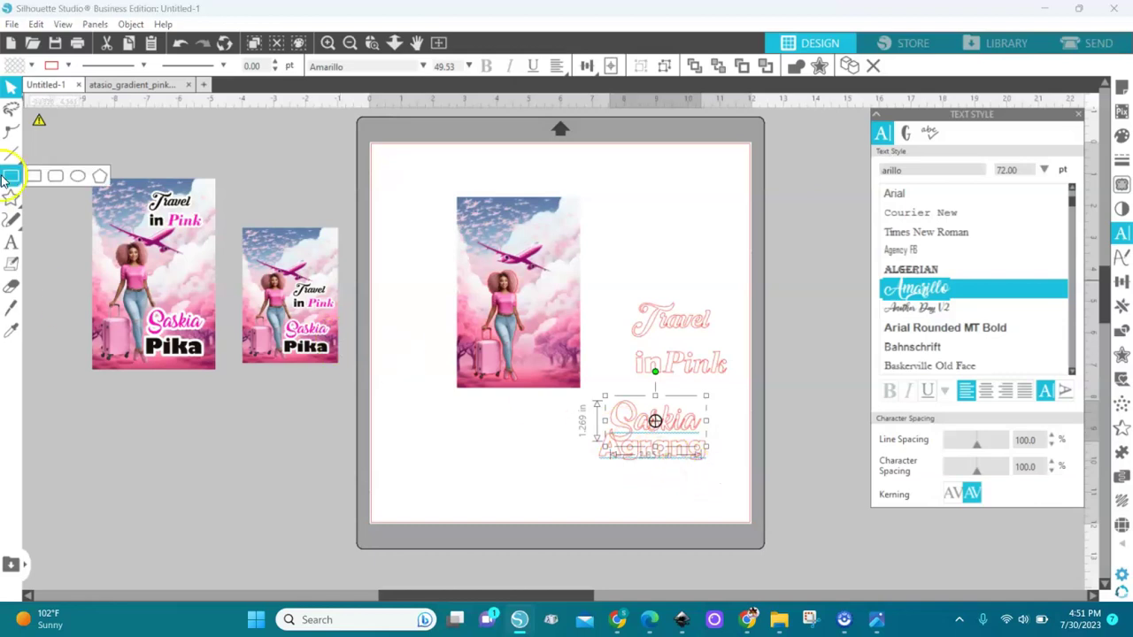
{"action": "left_click", "coordinate": [32, 68]}
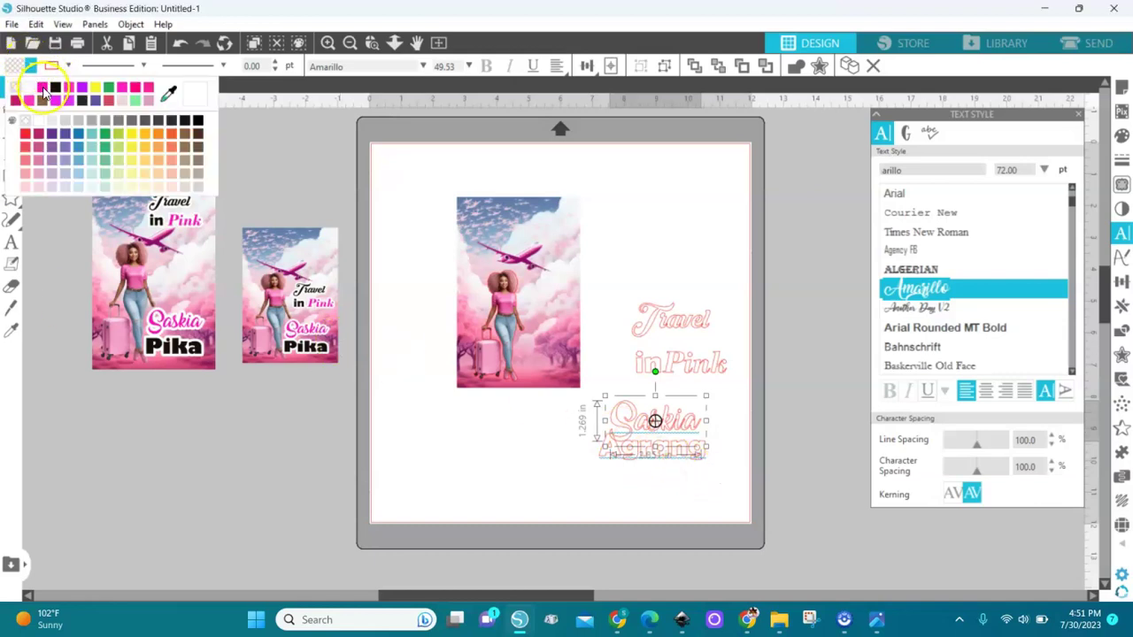
{"action": "left_click", "coordinate": [44, 92]}
Step: Fill the surname black and select both name lines together
{"action": "left_click", "coordinate": [607, 450]}
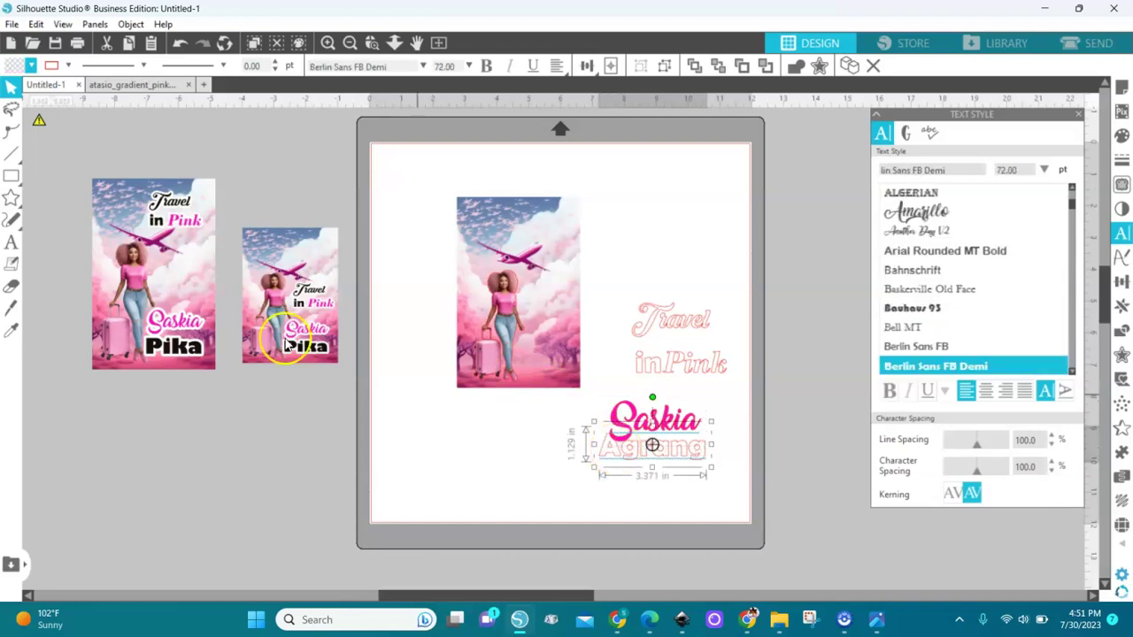
{"action": "left_click", "coordinate": [31, 67]}
{"action": "left_click", "coordinate": [10, 80]}
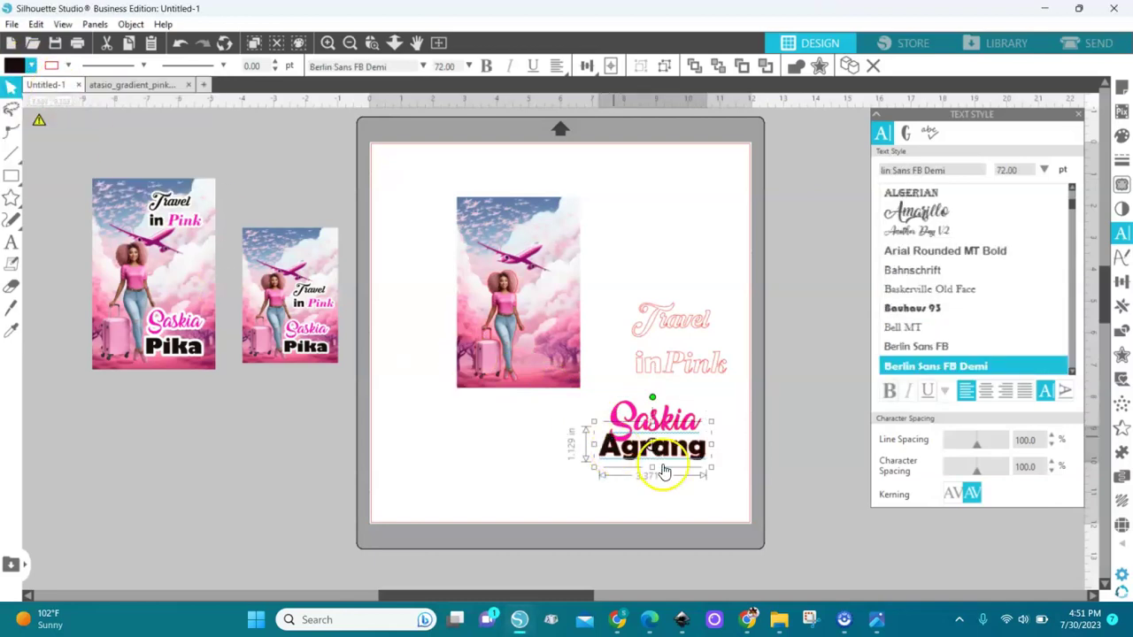
{"action": "left_click_drag", "start_coordinate": [721, 496], "coordinate": [580, 402]}
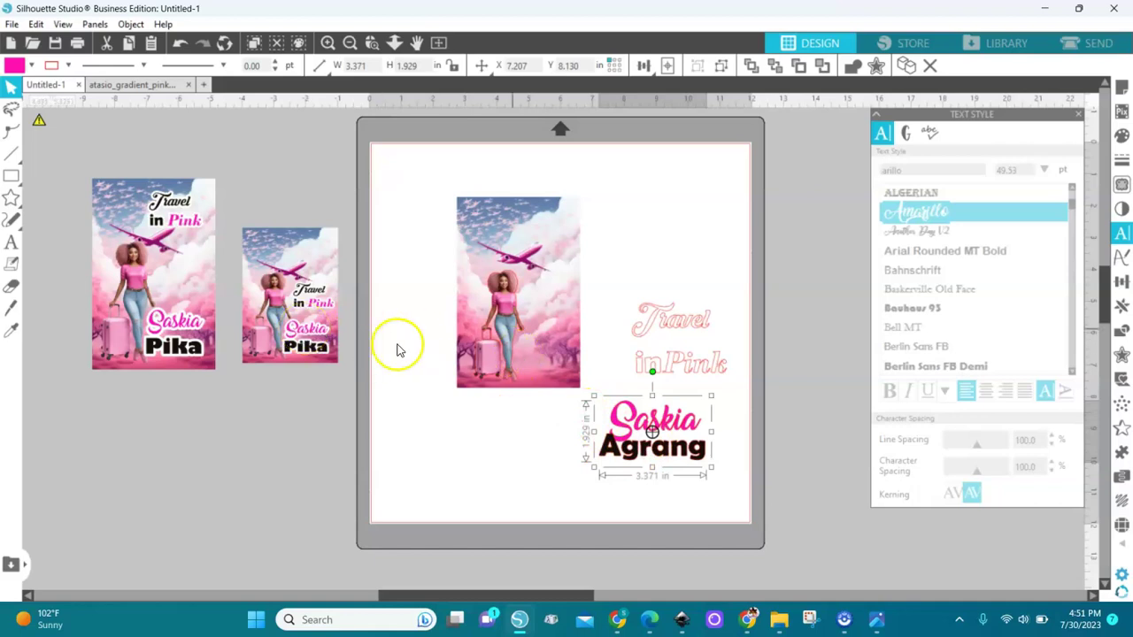
Step: Add a 0.125 in offset around the name text and fill it white
{"action": "left_click", "coordinate": [1121, 355]}
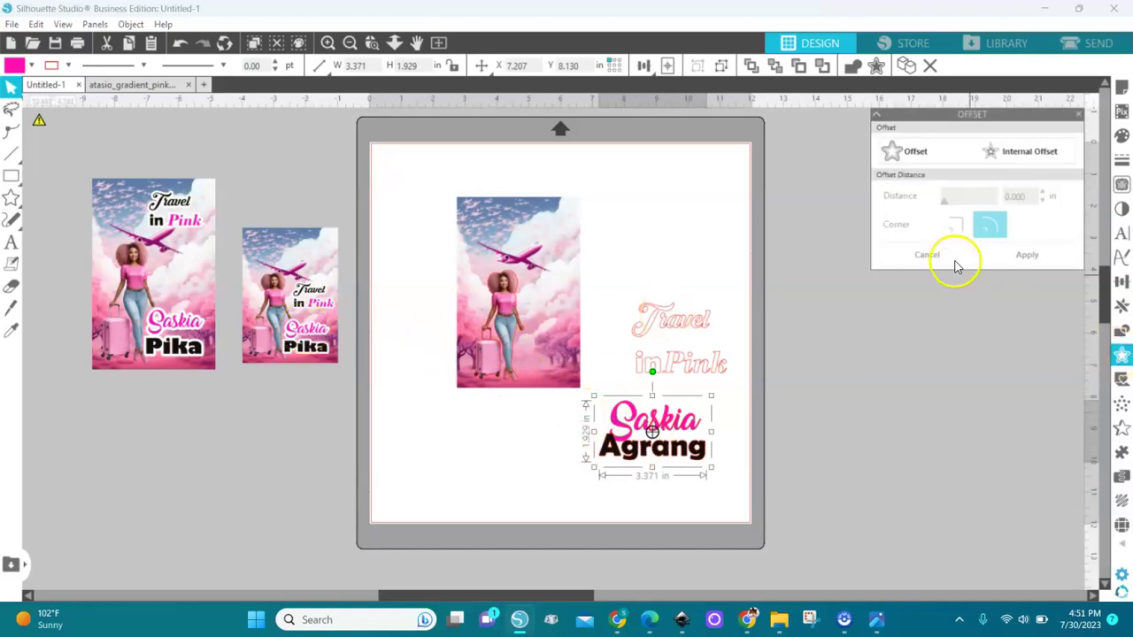
{"action": "left_click", "coordinate": [896, 156]}
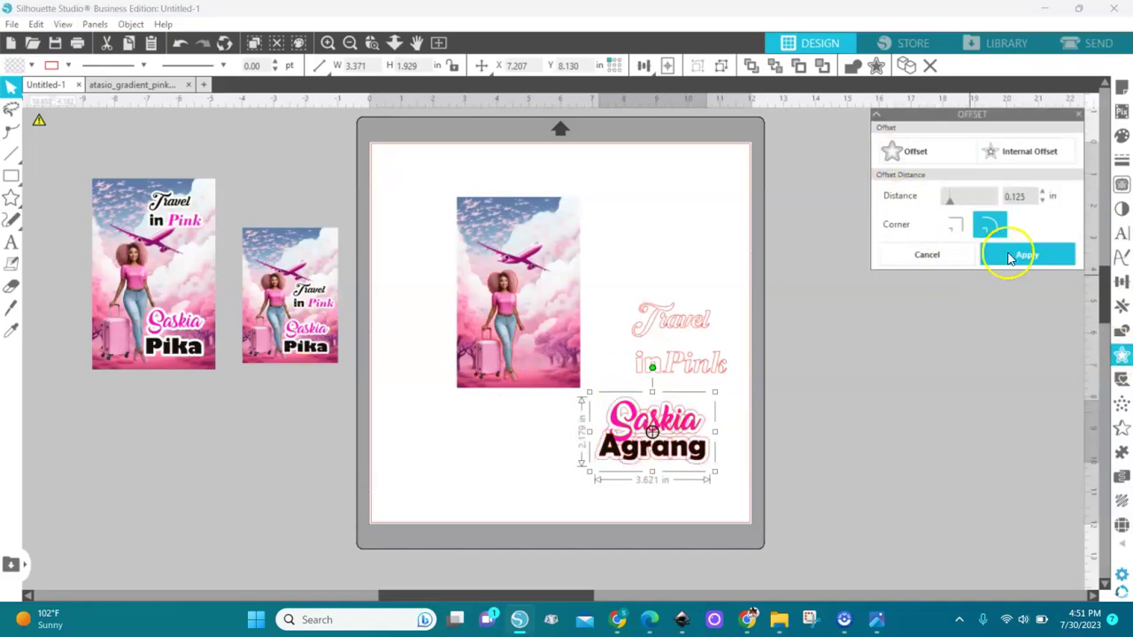
{"action": "left_click", "coordinate": [1019, 255]}
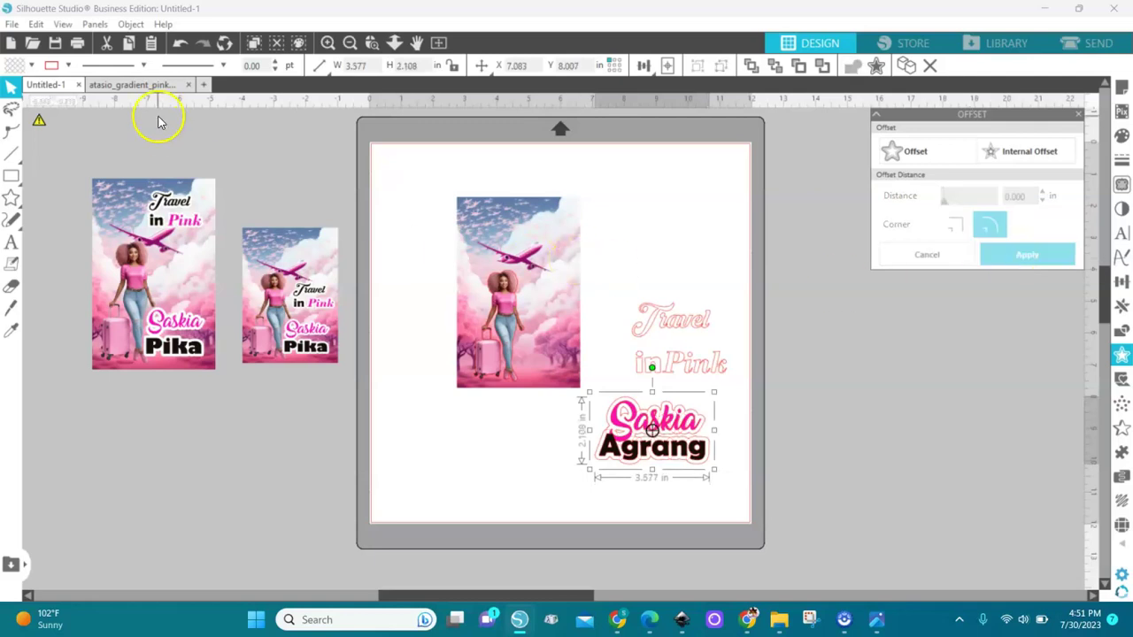
{"action": "left_click", "coordinate": [31, 66]}
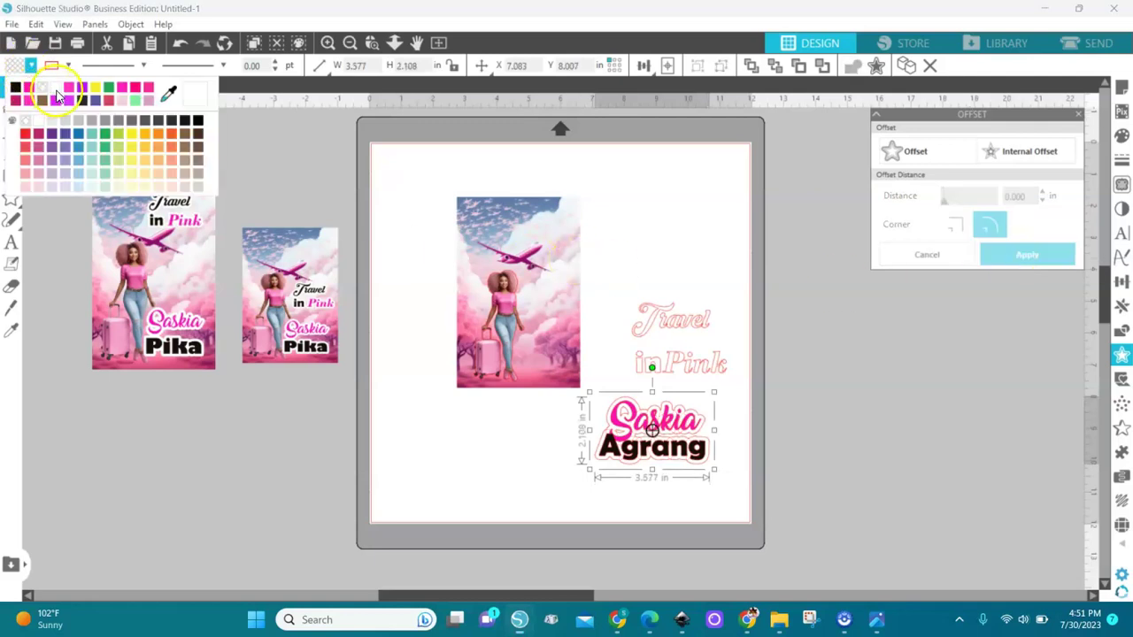
{"action": "left_click", "coordinate": [49, 95]}
Step: Change the offset's line colour and shrink the names to 1.634 × 0.962 in on the image
{"action": "left_click_drag", "start_coordinate": [632, 463], "coordinate": [576, 384]}
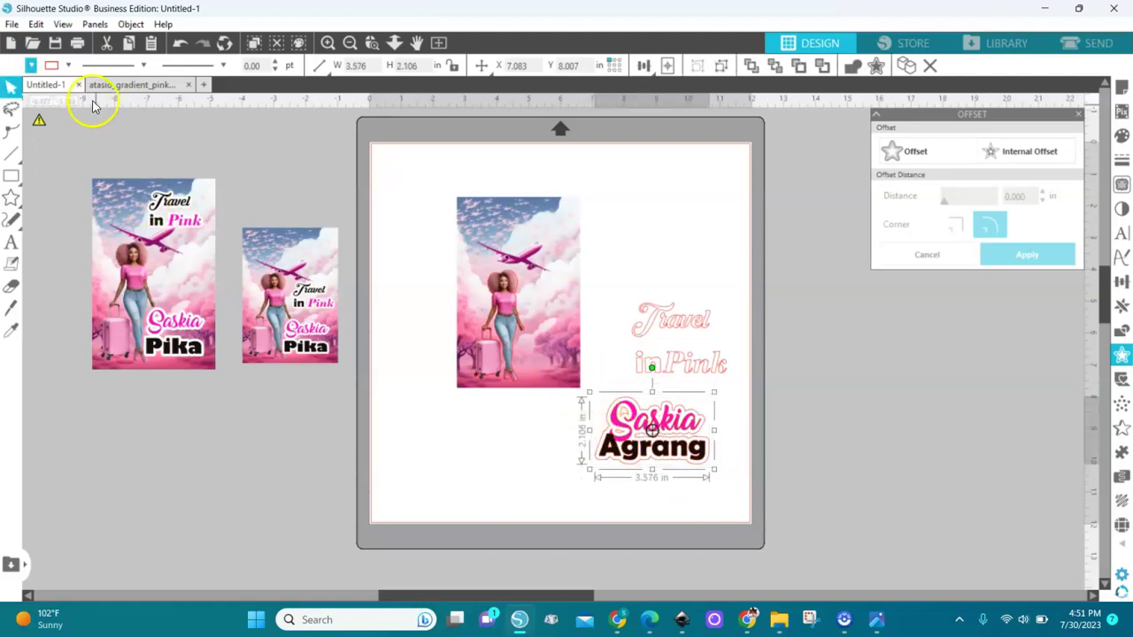
{"action": "left_click", "coordinate": [68, 67]}
{"action": "left_click", "coordinate": [92, 88]}
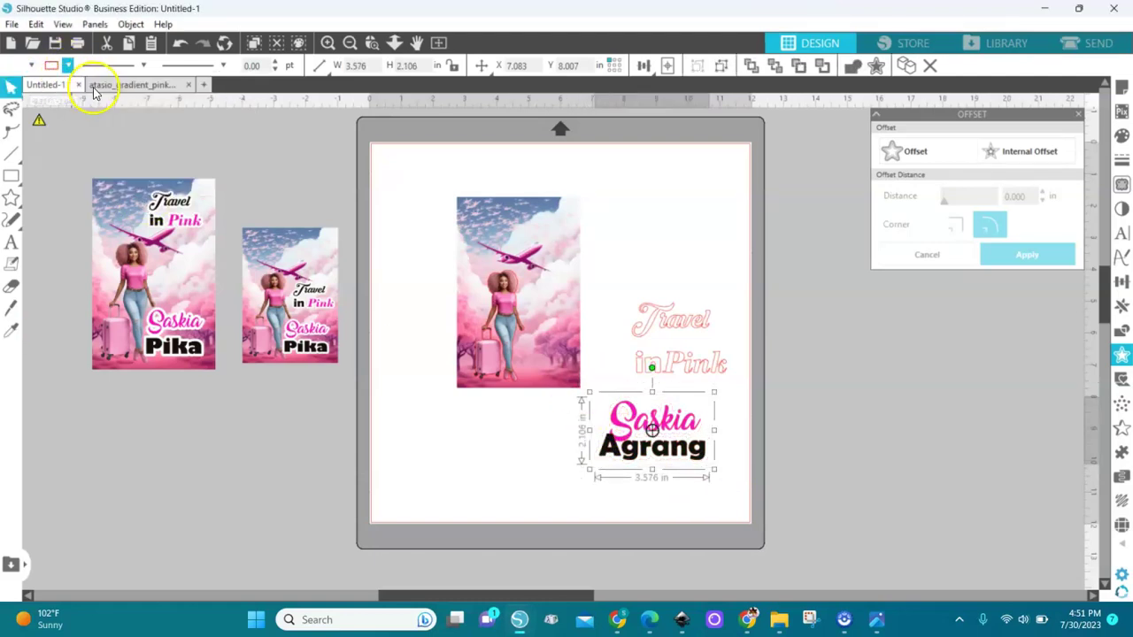
{"action": "left_click_drag", "start_coordinate": [714, 470], "coordinate": [560, 376]}
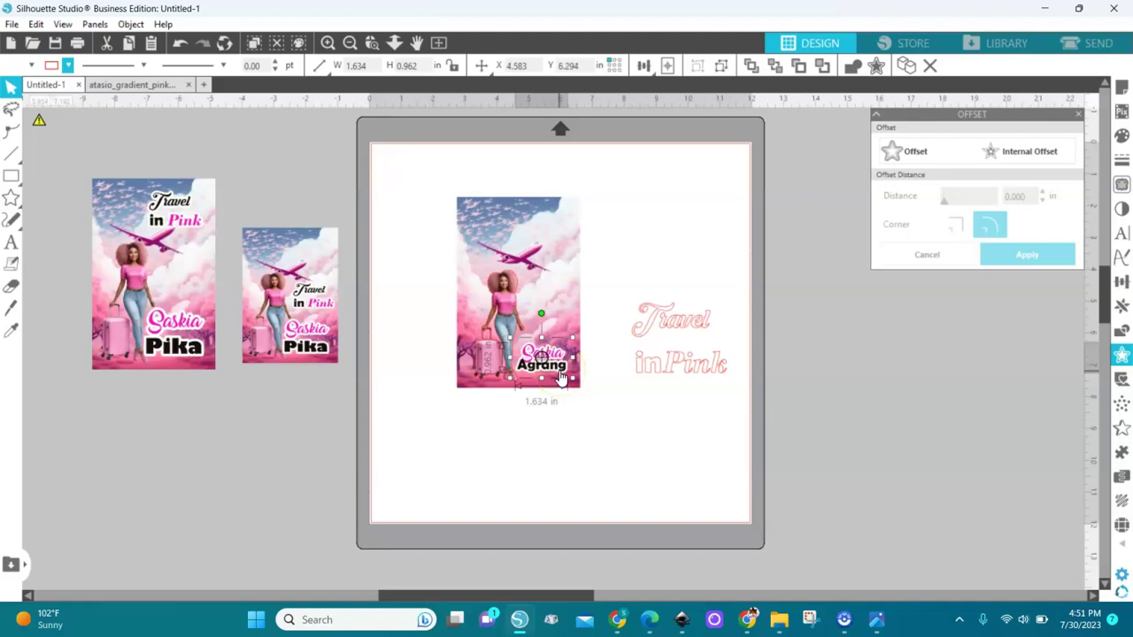
Step: Fill Travel and in black and Pink hot pink
{"action": "left_click", "coordinate": [672, 329]}
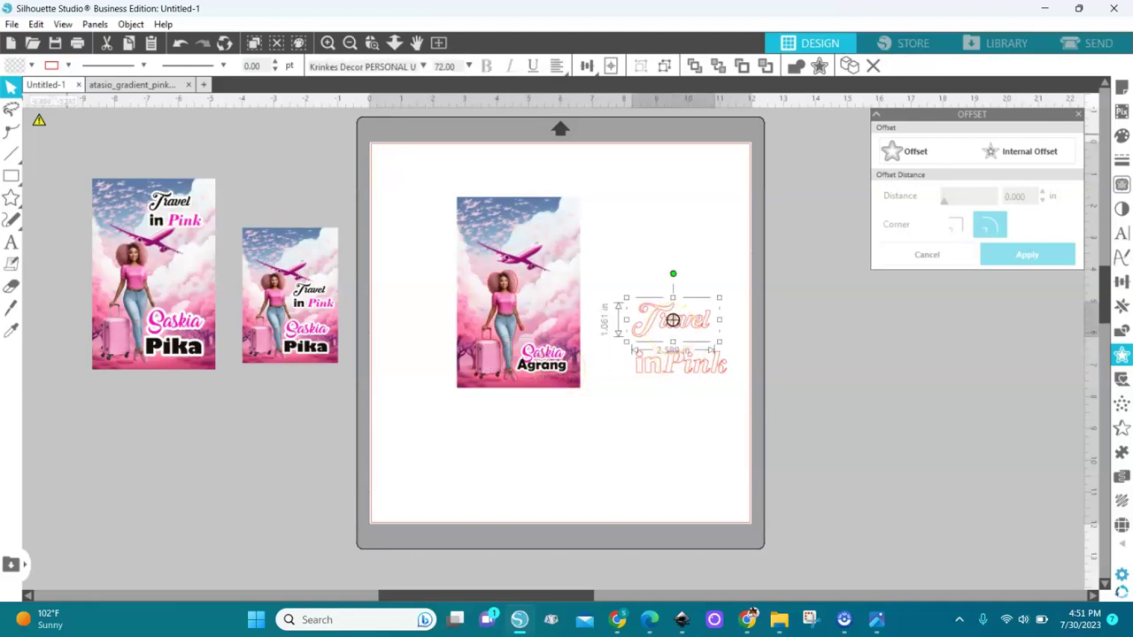
{"action": "left_click", "coordinate": [29, 66]}
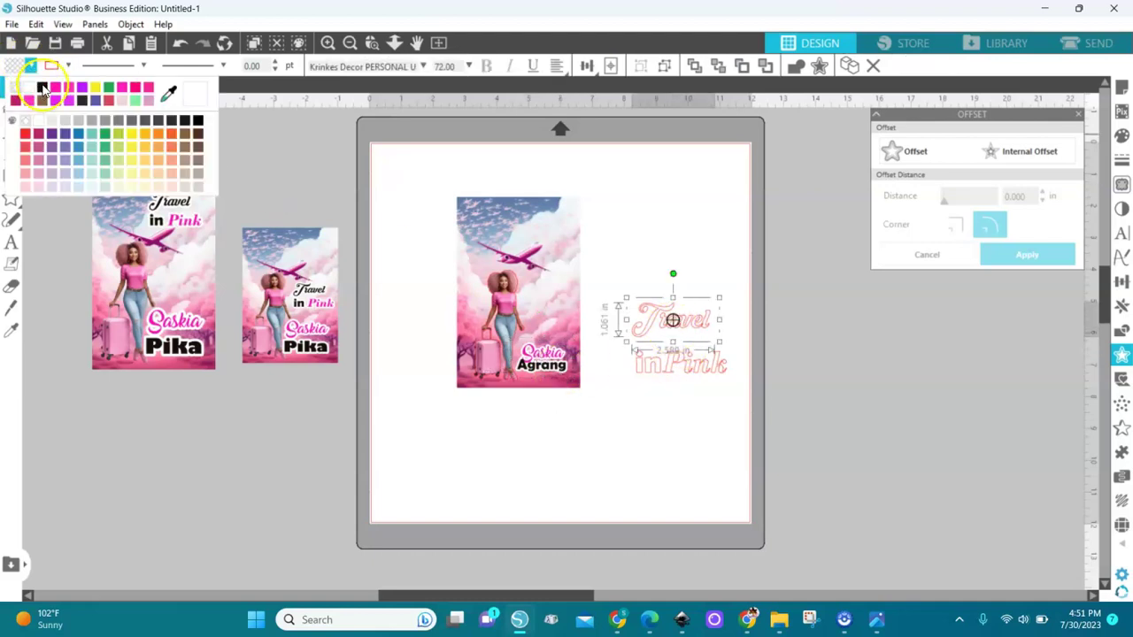
{"action": "left_click", "coordinate": [42, 89]}
{"action": "left_click", "coordinate": [649, 361]}
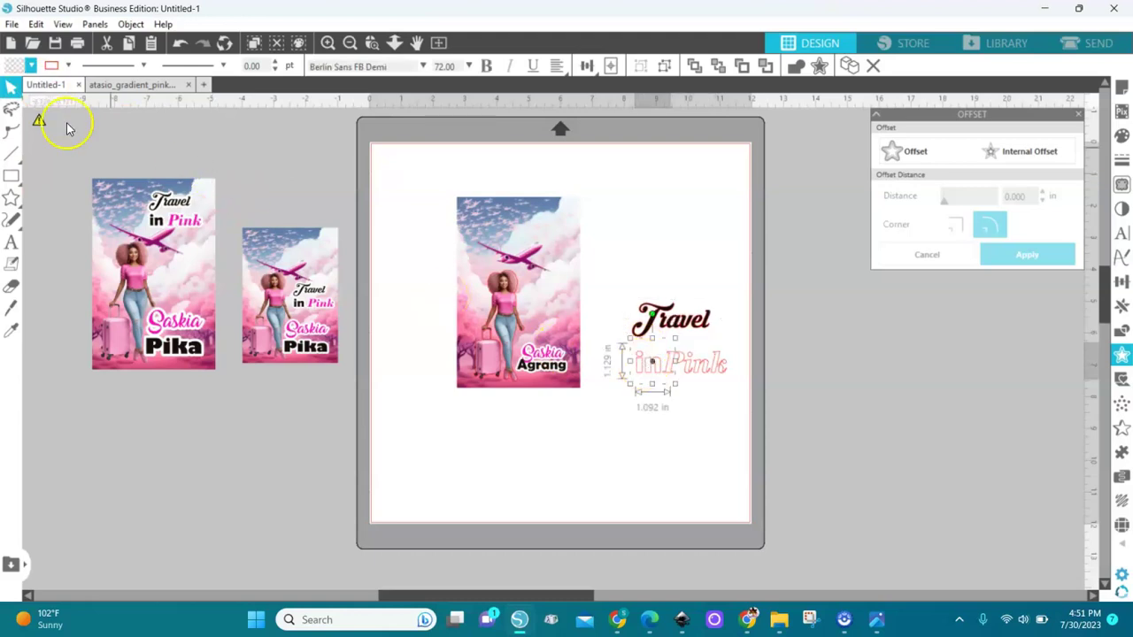
{"action": "left_click", "coordinate": [30, 67]}
{"action": "left_click", "coordinate": [15, 91]}
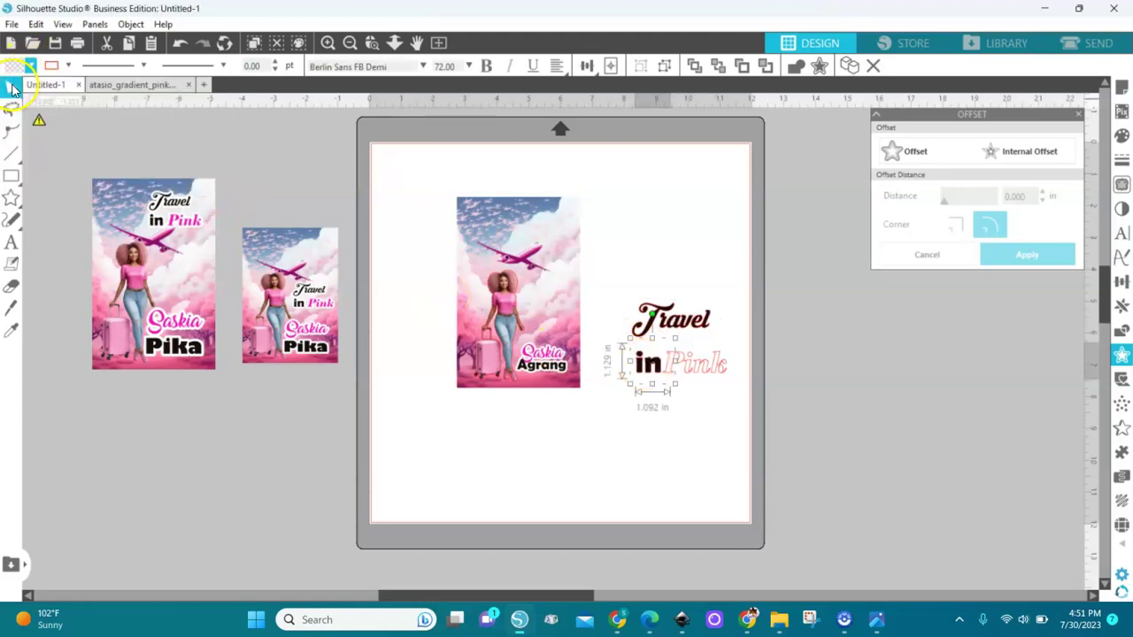
{"action": "left_click", "coordinate": [713, 363]}
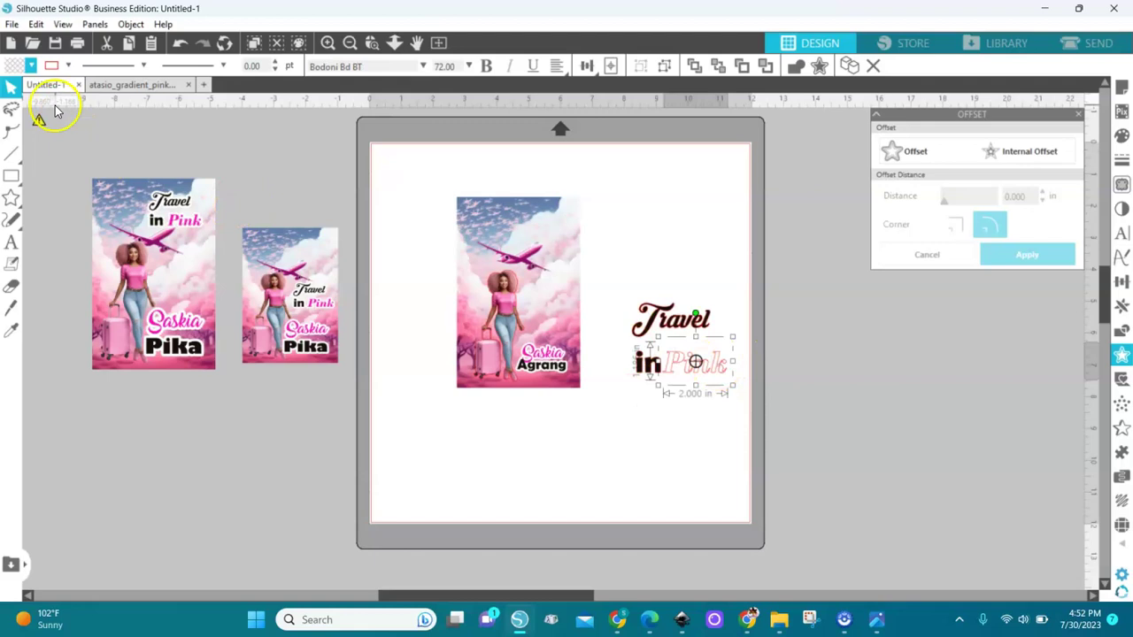
{"action": "left_click", "coordinate": [32, 68]}
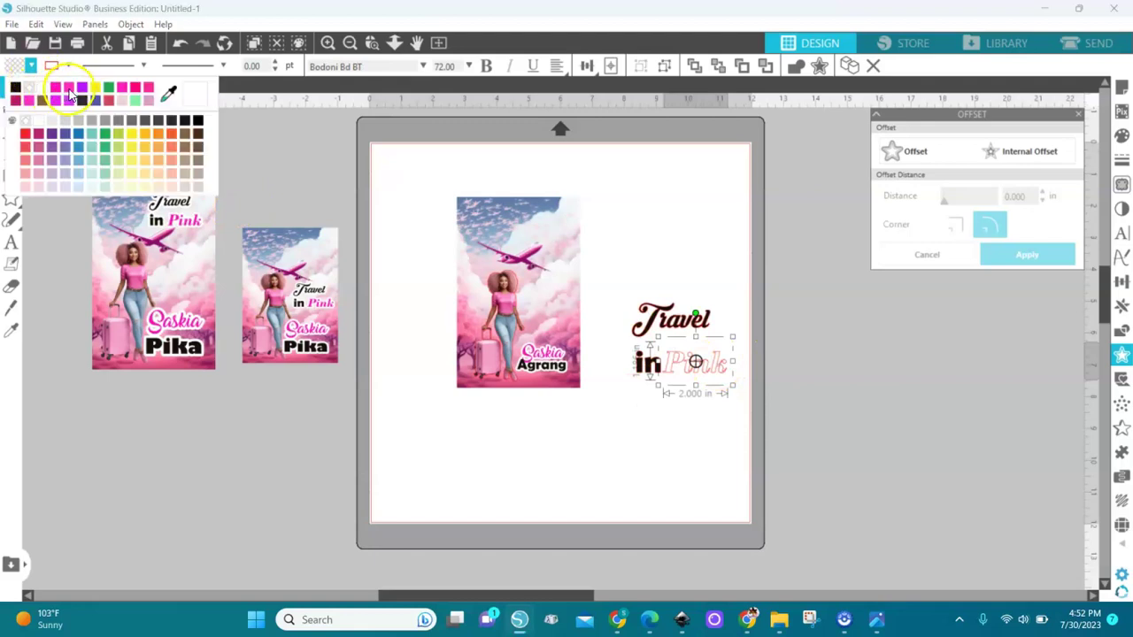
{"action": "left_click", "coordinate": [56, 92]}
Step: Align Pink level with in and enlarge Travel, making the title 3.065 × 2.136 in
{"action": "left_click_drag", "start_coordinate": [699, 380], "coordinate": [652, 361]}
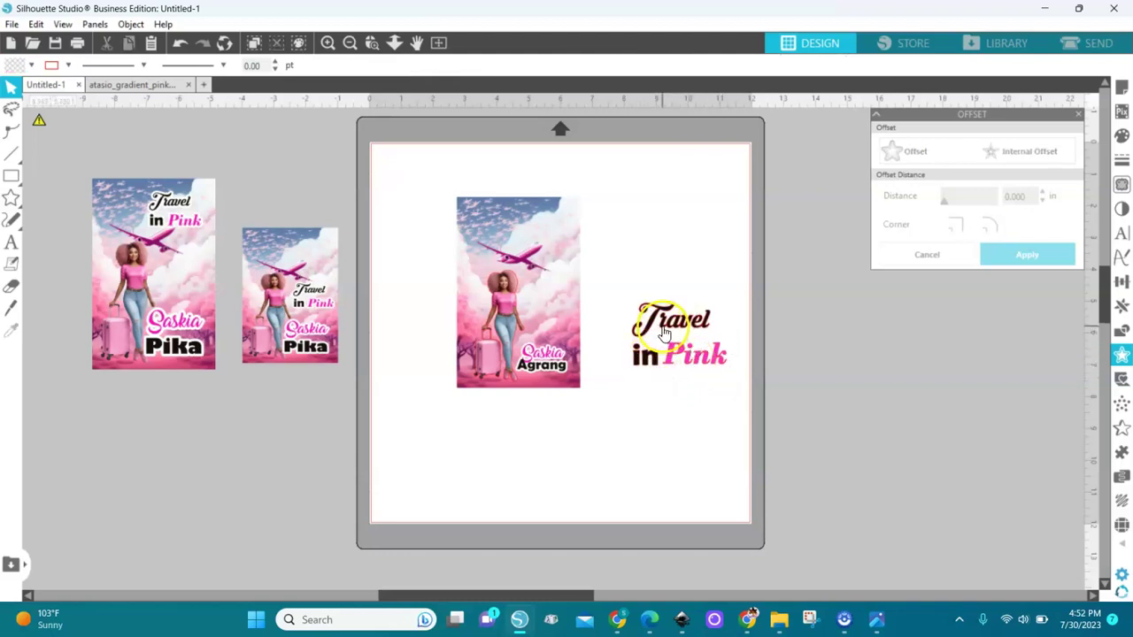
{"action": "left_click", "coordinate": [649, 323]}
{"action": "mouse_move", "coordinate": [720, 341]}
{"action": "left_mouse_down"}
{"action": "mouse_move", "coordinate": [738, 354]}
{"action": "mouse_move", "coordinate": [704, 333]}
{"action": "left_mouse_up"}
{"action": "left_click_drag", "start_coordinate": [764, 271], "coordinate": [595, 429]}
{"action": "key", "text": "Escape"}
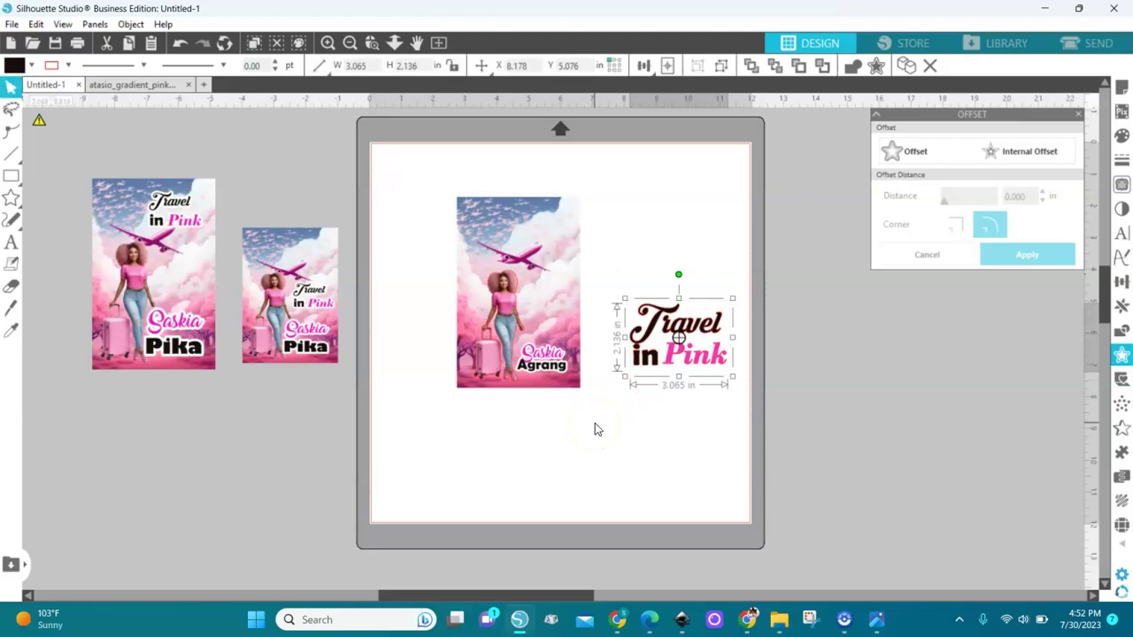
Step: Give the Travel in Pink title a 0.125 in offset filled white
{"action": "left_click", "coordinate": [895, 151]}
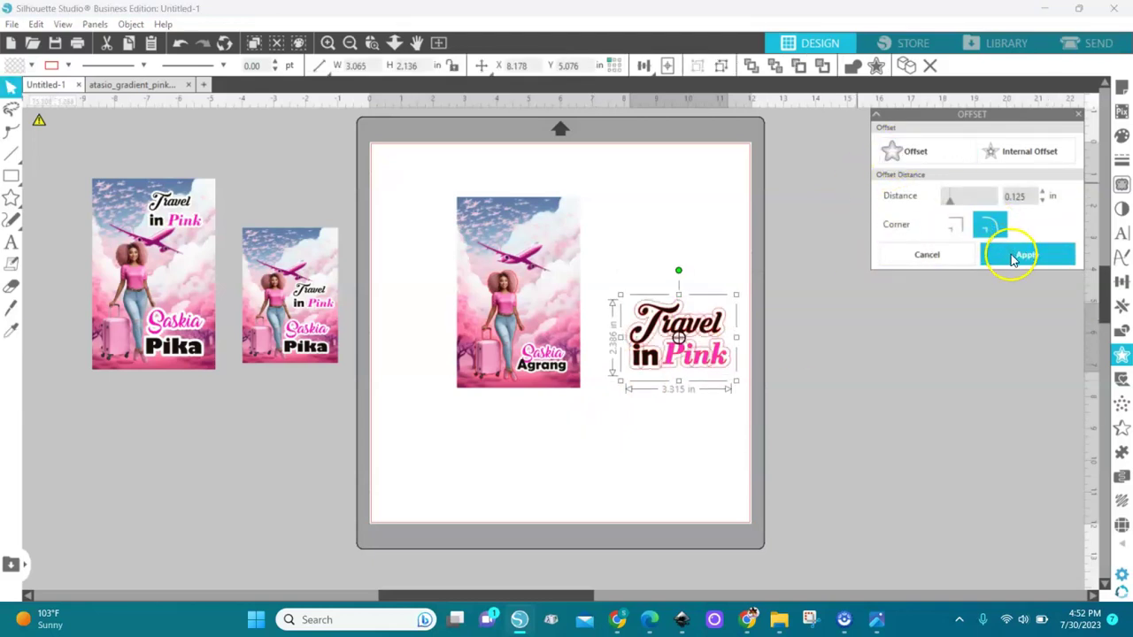
{"action": "left_click", "coordinate": [1015, 257]}
{"action": "left_click", "coordinate": [32, 66]}
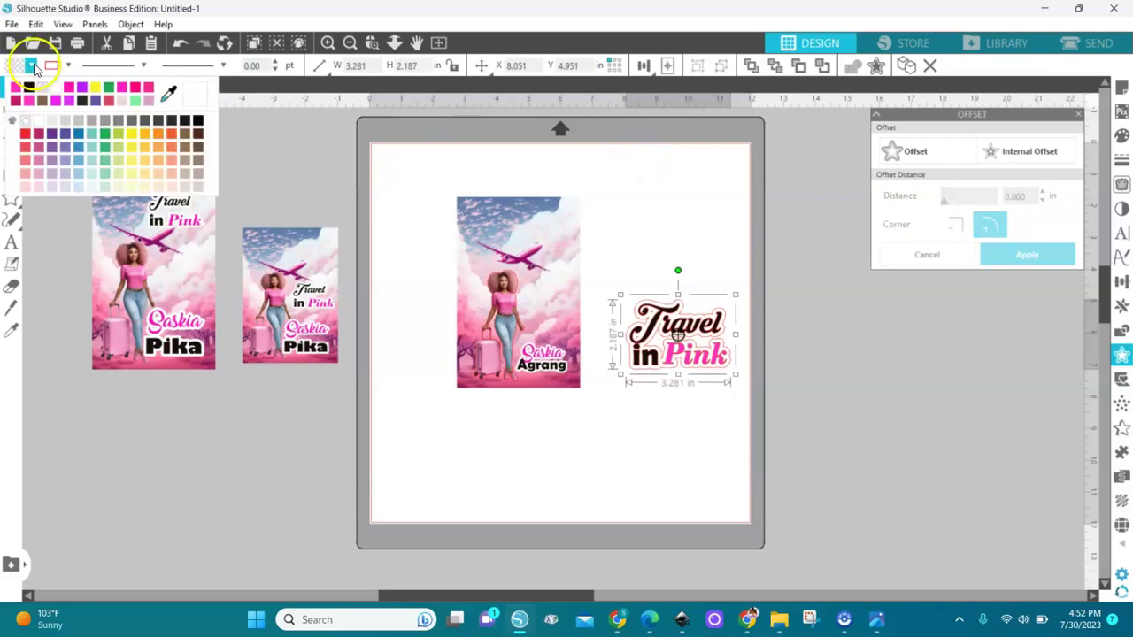
{"action": "left_click", "coordinate": [54, 92]}
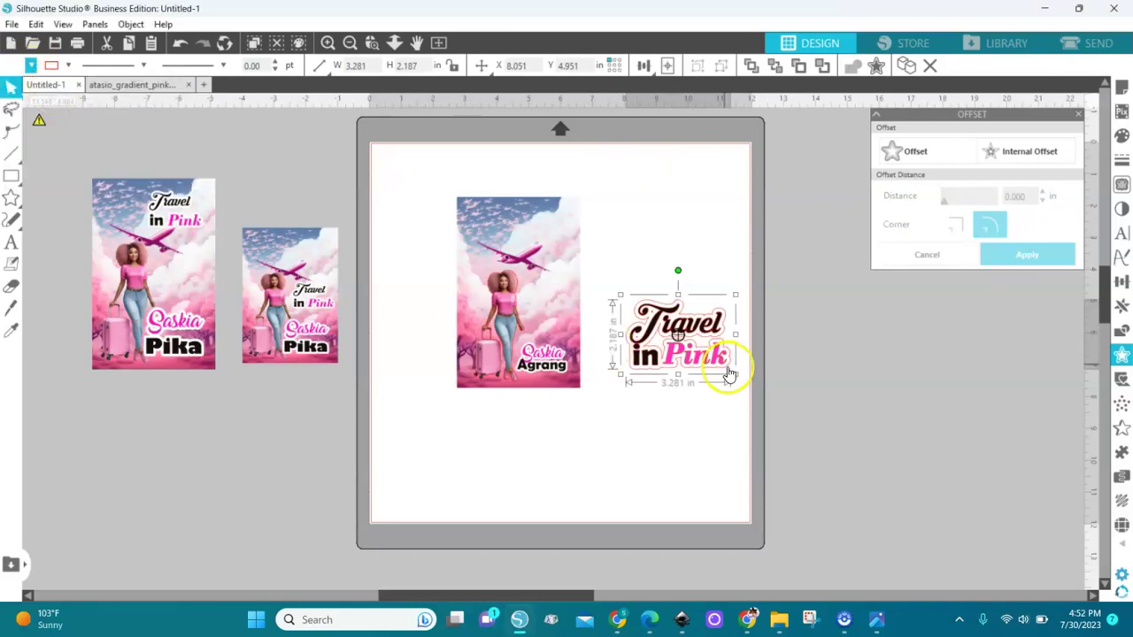
Step: Shrink the title together with its offset and place it at the top of the card image
{"action": "mouse_move", "coordinate": [735, 374]}
{"action": "left_mouse_down"}
{"action": "mouse_move", "coordinate": [696, 356]}
{"action": "mouse_move", "coordinate": [735, 376]}
{"action": "left_mouse_up"}
{"action": "left_click", "coordinate": [788, 248]}
{"action": "left_click_drag", "start_coordinate": [804, 230], "coordinate": [596, 448]}
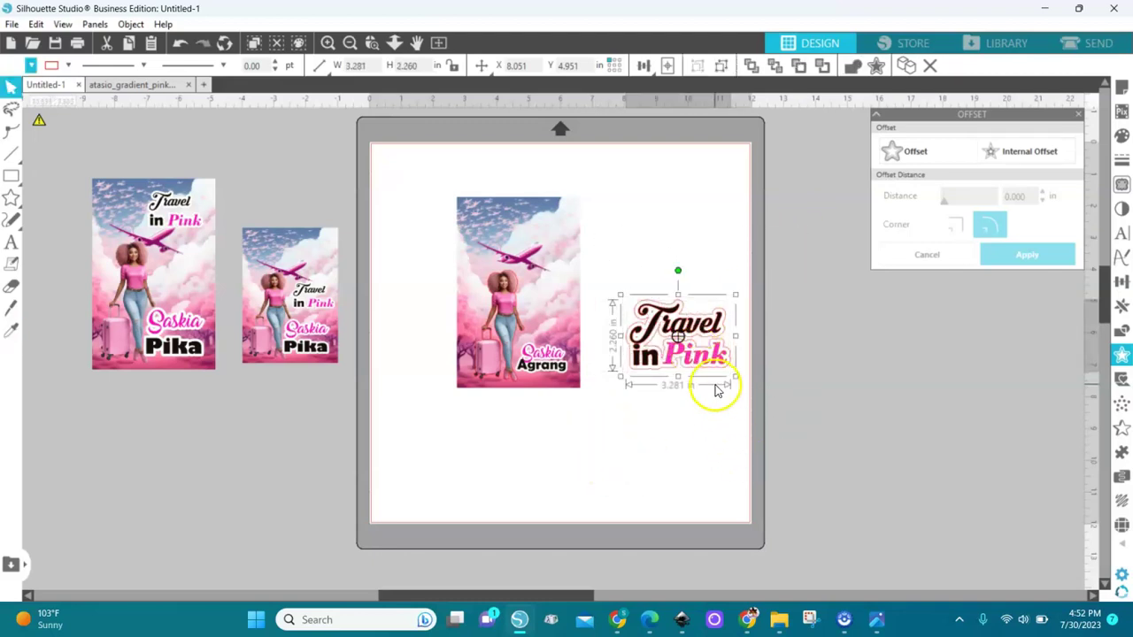
{"action": "left_click_drag", "start_coordinate": [735, 379], "coordinate": [558, 241]}
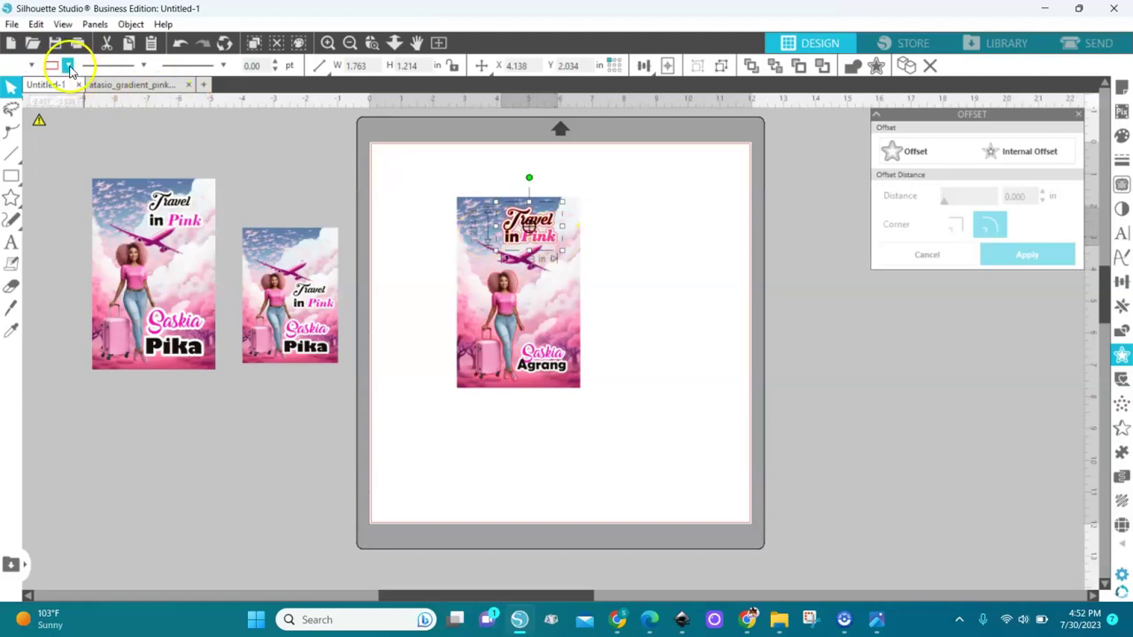
{"action": "left_click", "coordinate": [67, 64]}
{"action": "left_click", "coordinate": [93, 94]}
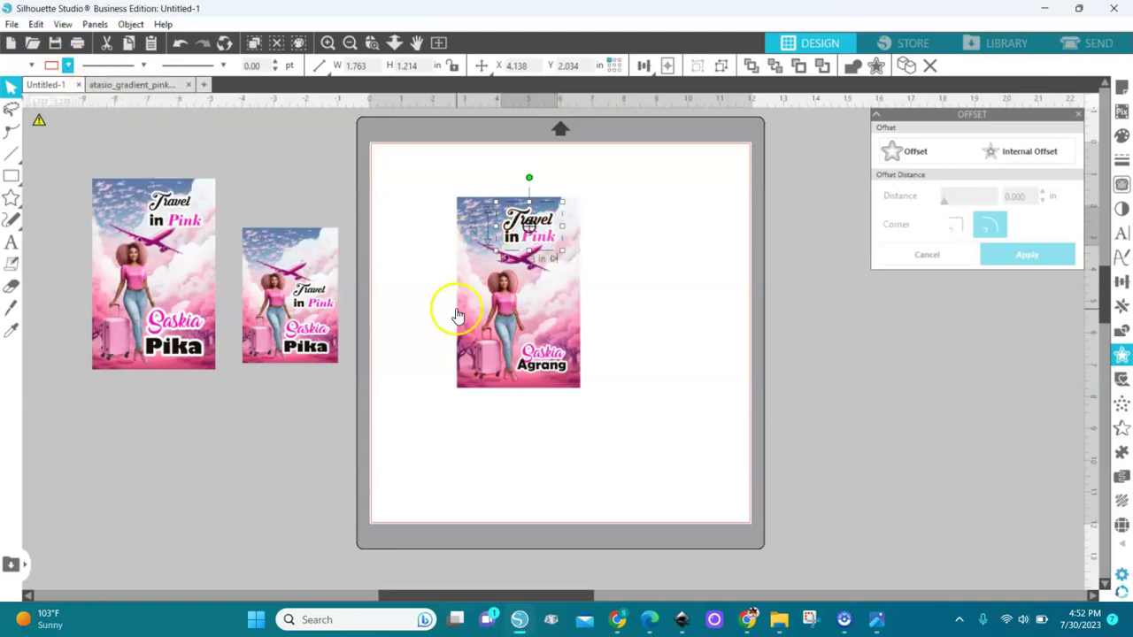
{"action": "left_click", "coordinate": [430, 336]}
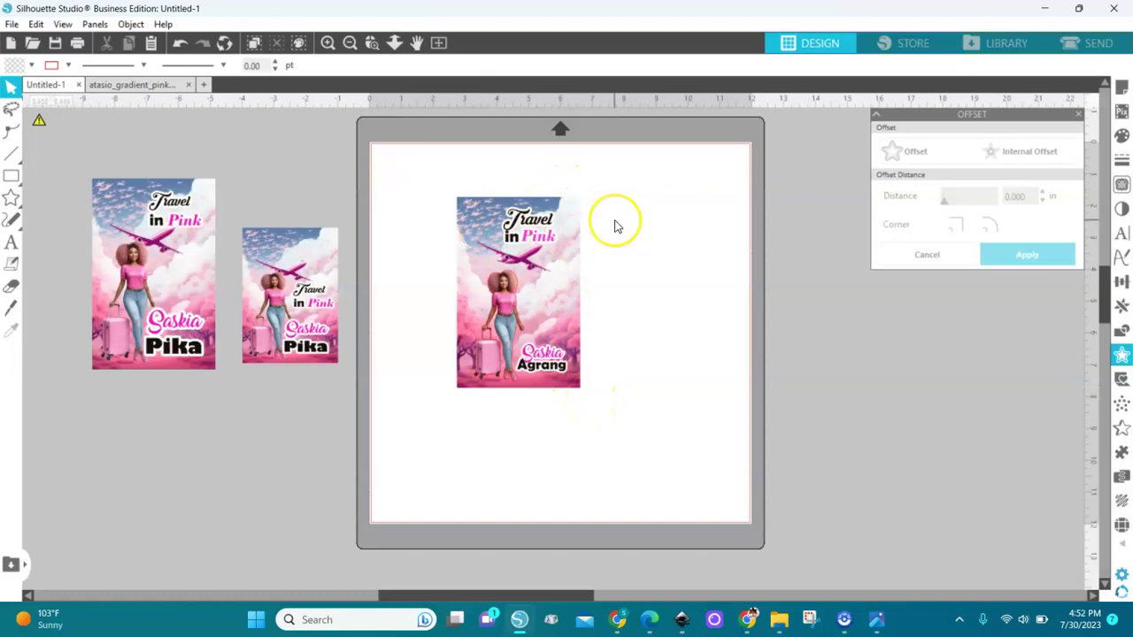
{"action": "left_click_drag", "start_coordinate": [617, 177], "coordinate": [420, 438]}
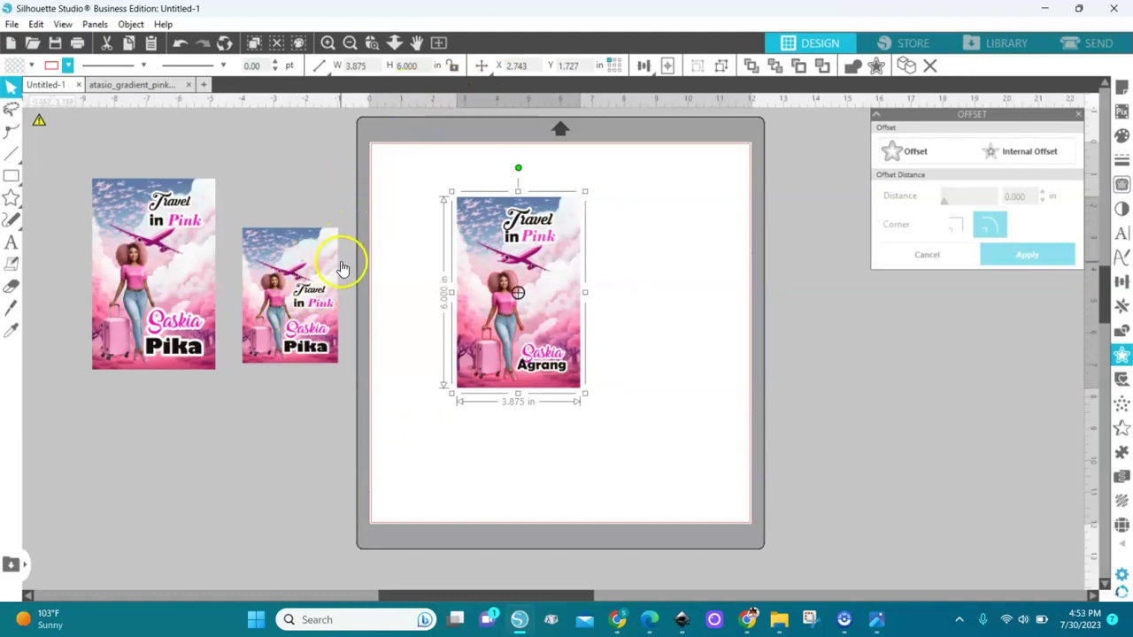
Step: Duplicate the card image and resize the copy to 3.000 × 4.250 in
{"action": "left_click", "coordinate": [342, 267]}
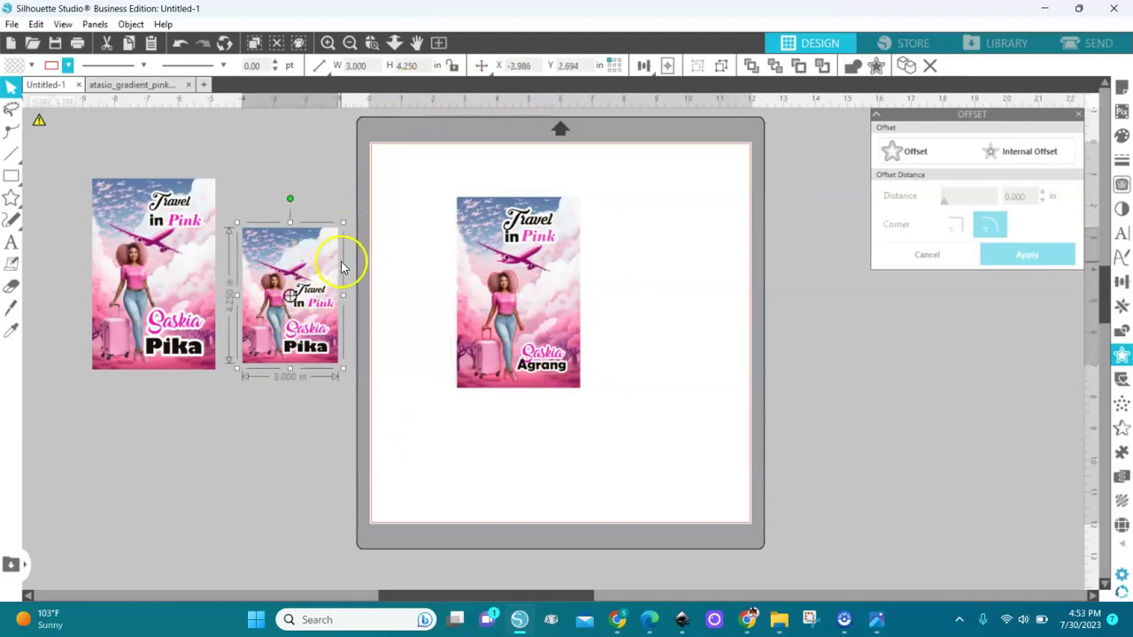
{"action": "left_click", "coordinate": [547, 276]}
{"action": "left_click_drag", "start_coordinate": [547, 276], "coordinate": [676, 314]}
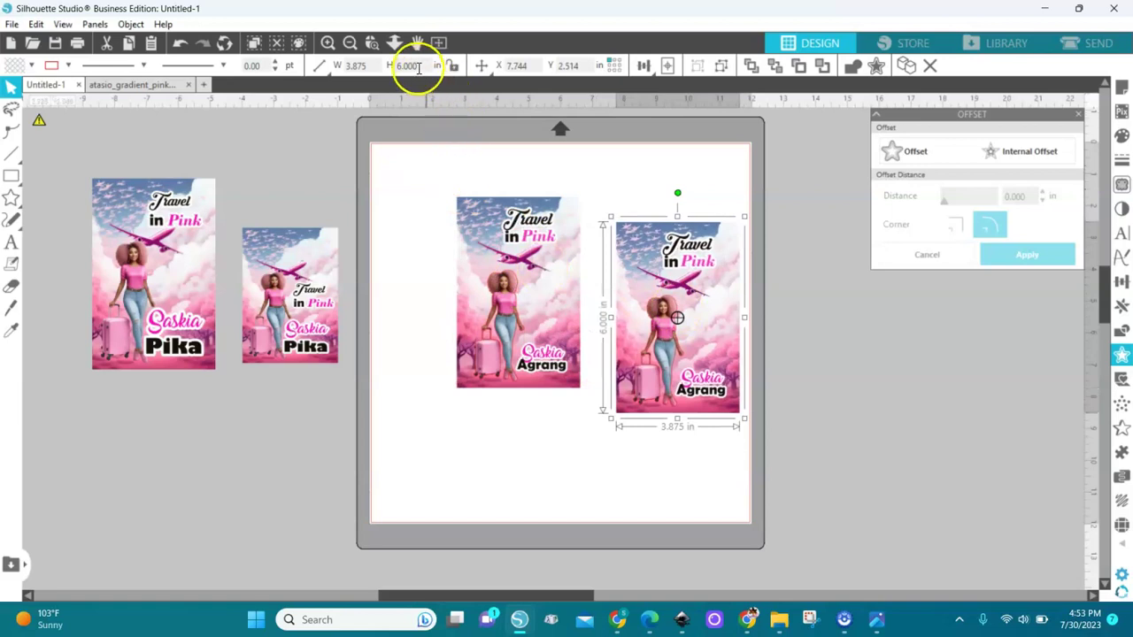
{"action": "key", "text": "Return"}
{"action": "left_click", "coordinate": [354, 66]}
{"action": "left_click_drag", "start_coordinate": [352, 66], "coordinate": [333, 70]}
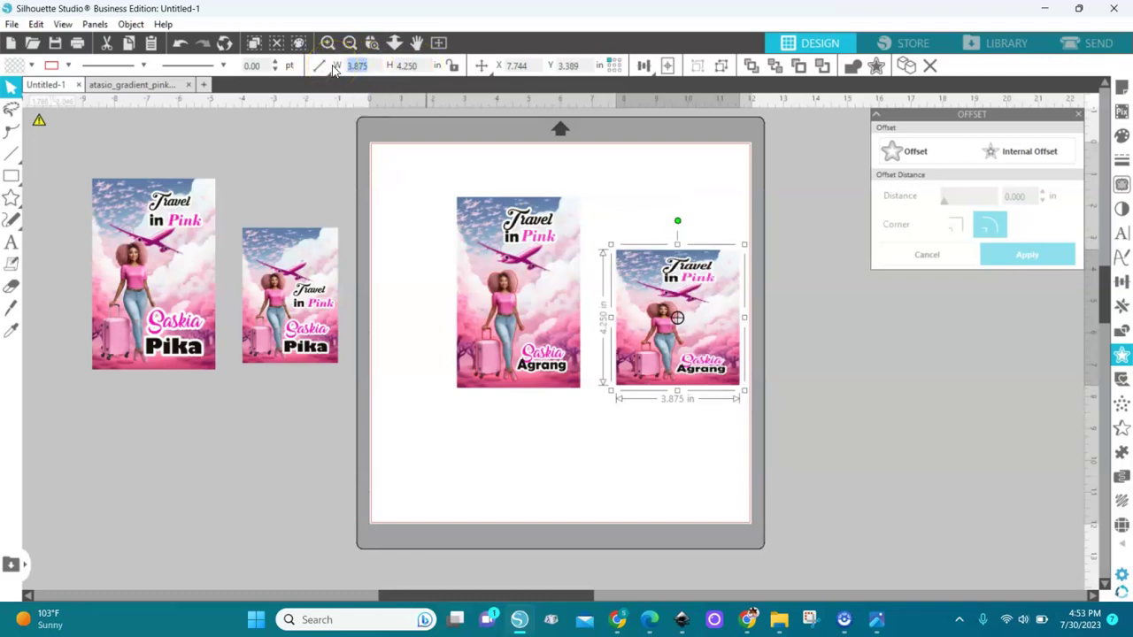
{"action": "key", "text": "Return"}
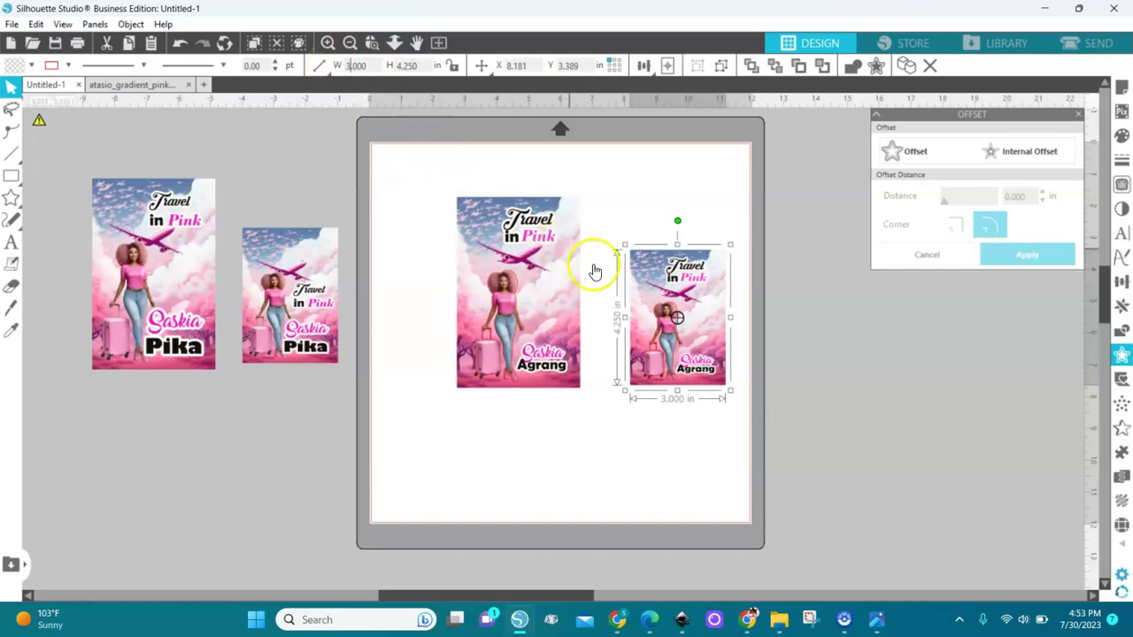
Step: Move the smaller copy beside the original card and zoom in on it
{"action": "left_click_drag", "start_coordinate": [690, 330], "coordinate": [673, 332]}
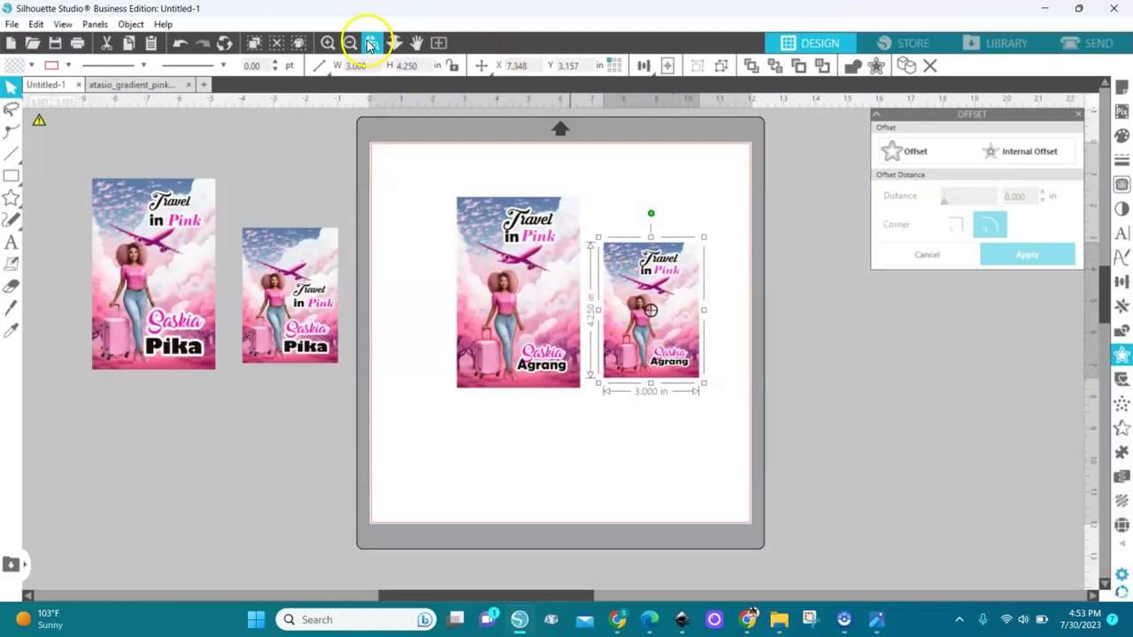
{"action": "left_click", "coordinate": [372, 45]}
{"action": "left_click", "coordinate": [676, 303]}
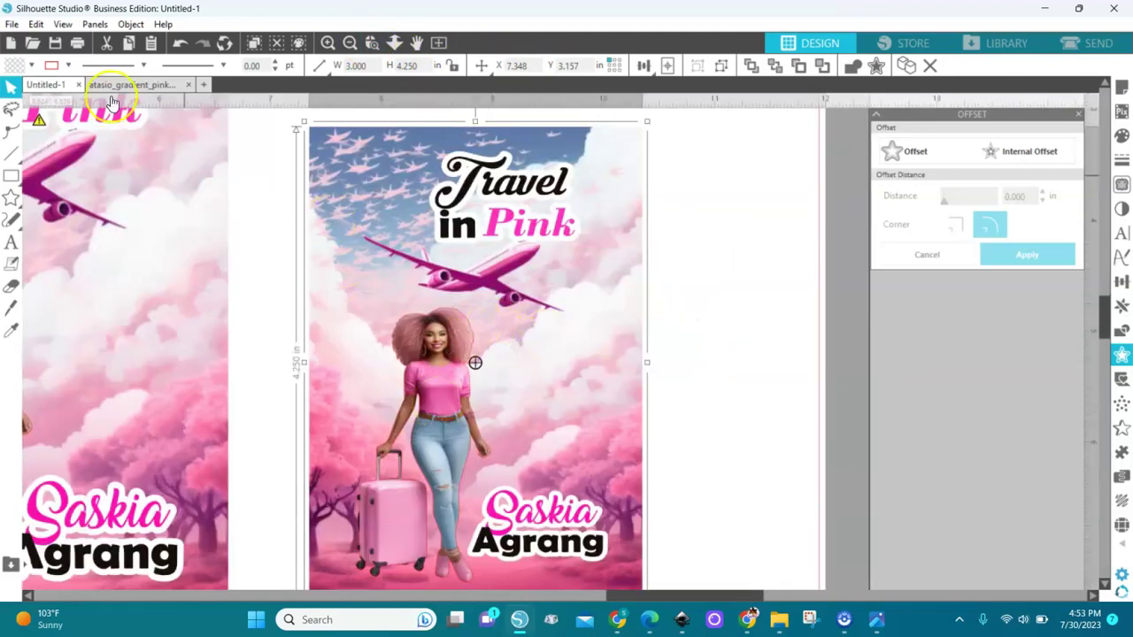
Step: On the small card, drag the Travel in Pink title down beside the woman's shoulder, then fit the mat in view
{"action": "left_click", "coordinate": [68, 66]}
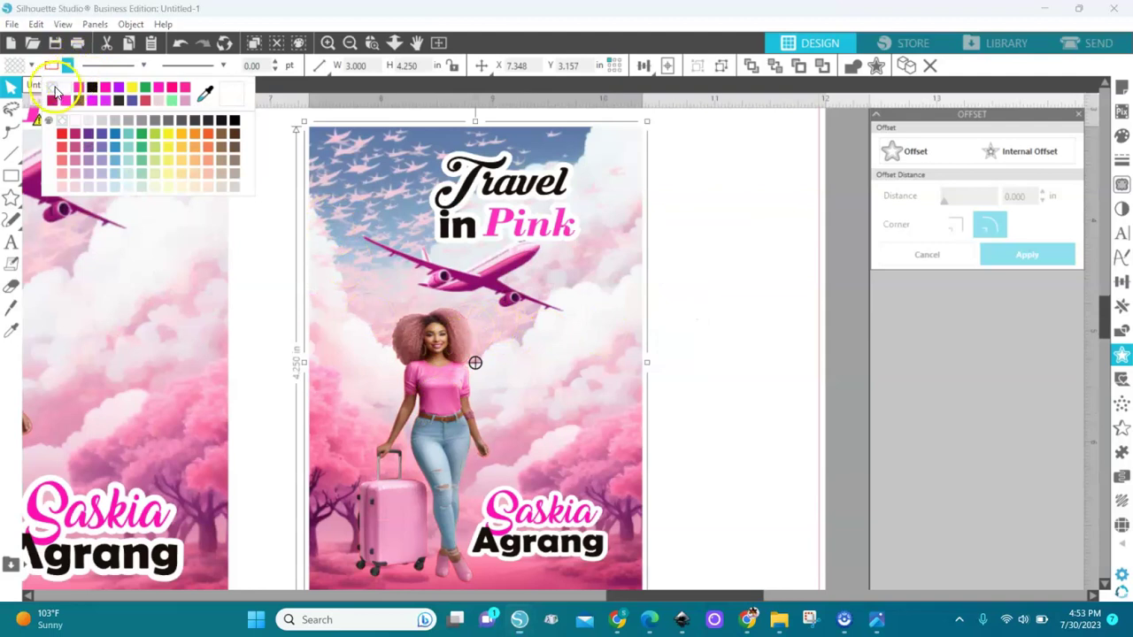
{"action": "left_click", "coordinate": [59, 92]}
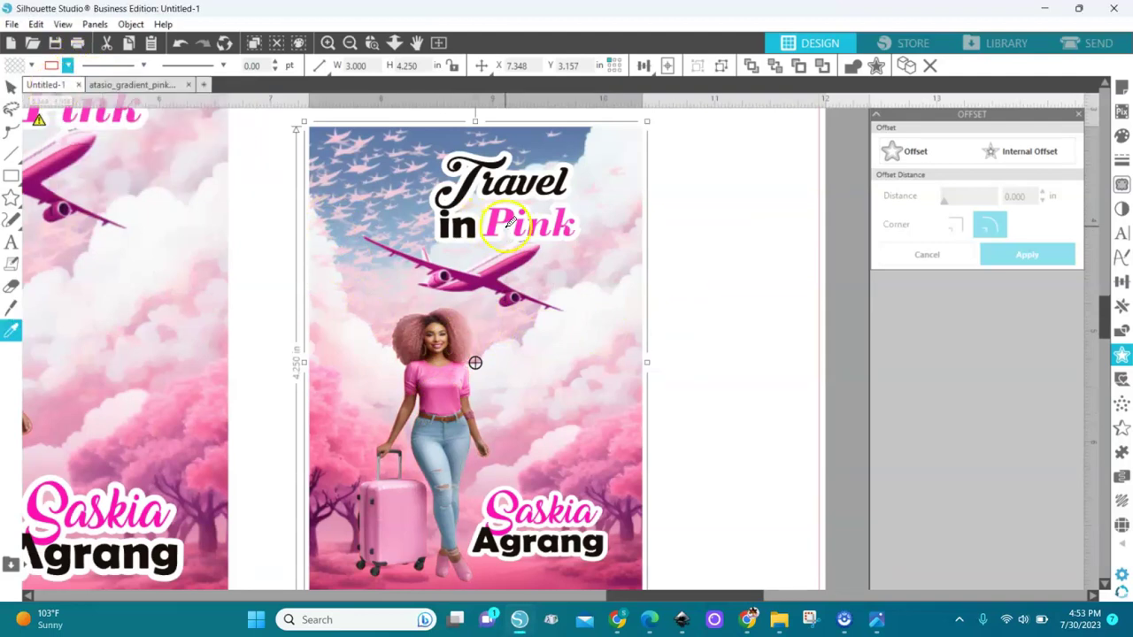
{"action": "left_click", "coordinate": [727, 273]}
{"action": "left_click_drag", "start_coordinate": [535, 225], "coordinate": [582, 398]}
{"action": "key", "text": "Escape"}
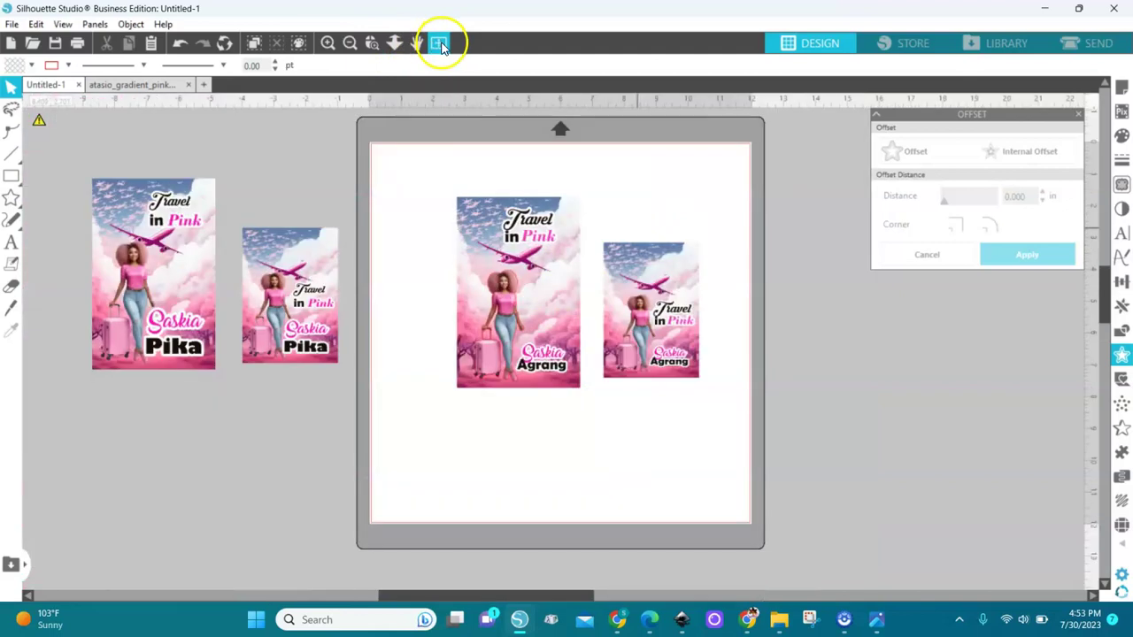
{"action": "left_click", "coordinate": [439, 43]}
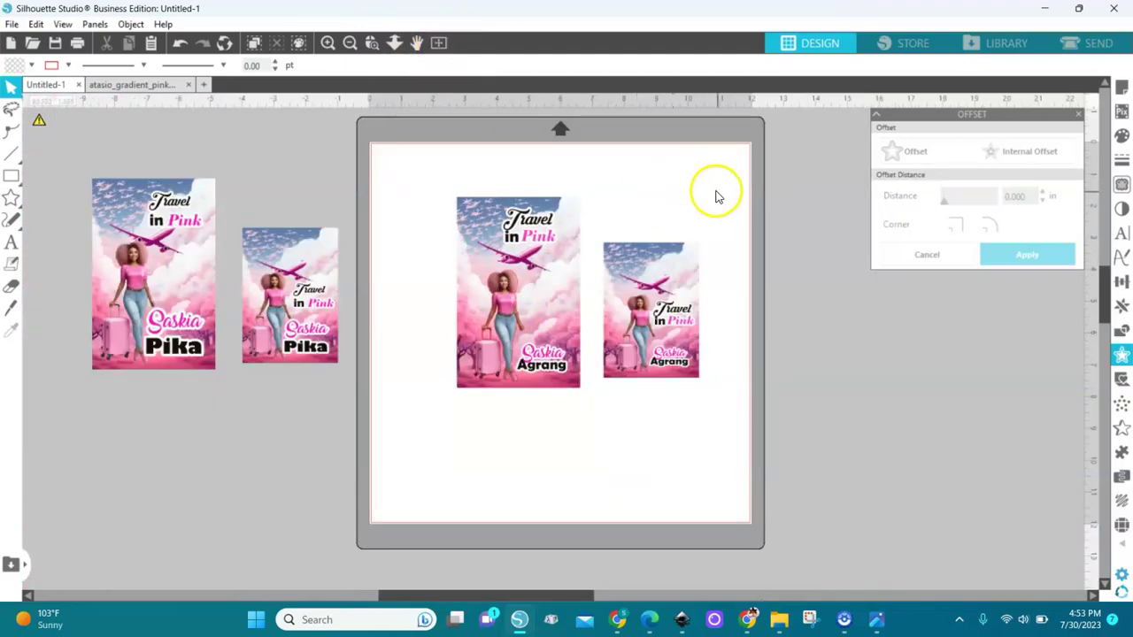
Step: Set the page's media size to Letter
{"action": "left_click_drag", "start_coordinate": [734, 215], "coordinate": [585, 407]}
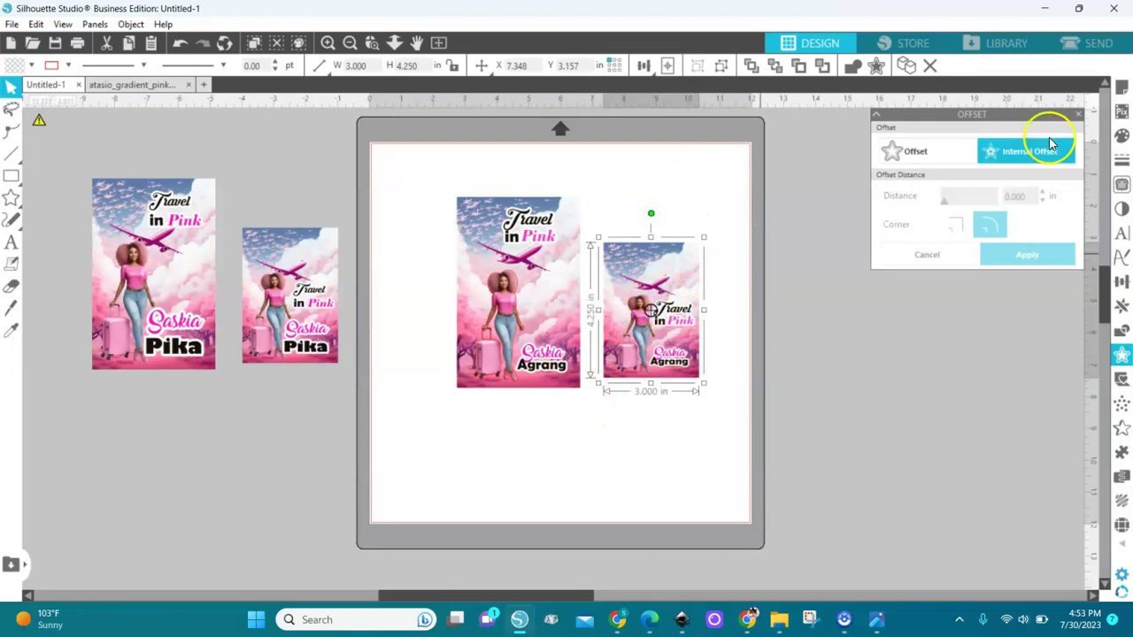
{"action": "left_click", "coordinate": [1122, 86]}
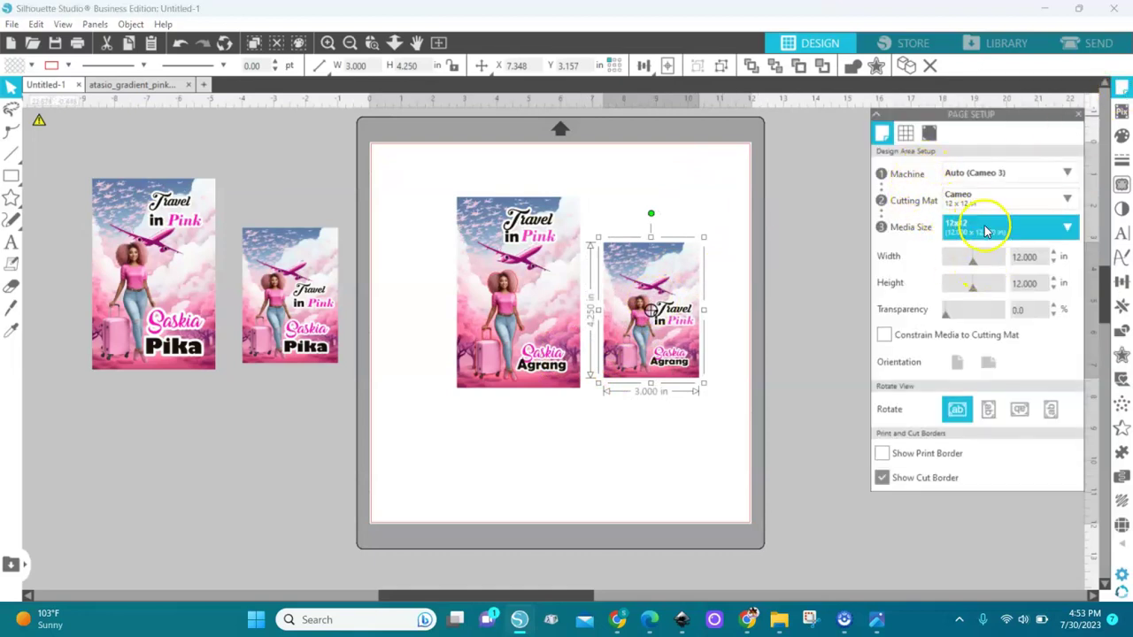
{"action": "left_click", "coordinate": [984, 230]}
{"action": "left_click", "coordinate": [979, 338]}
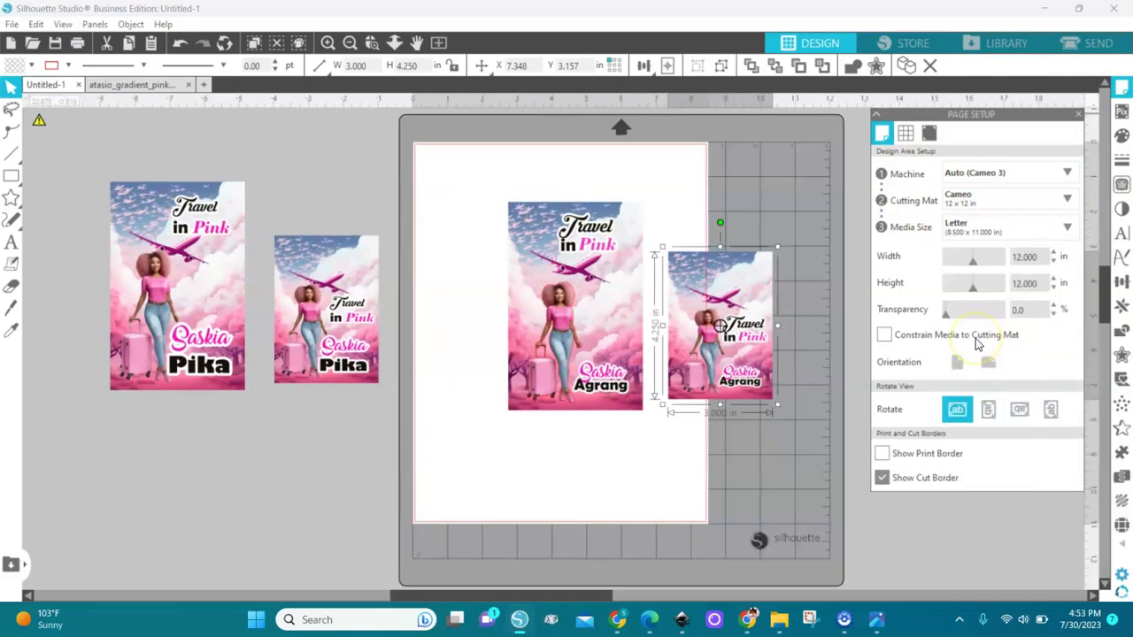
Step: Arrange both cards on the Letter page, showing the print border and hiding the cut border
{"action": "left_click_drag", "start_coordinate": [567, 308], "coordinate": [495, 282]}
{"action": "left_click_drag", "start_coordinate": [714, 361], "coordinate": [630, 458]}
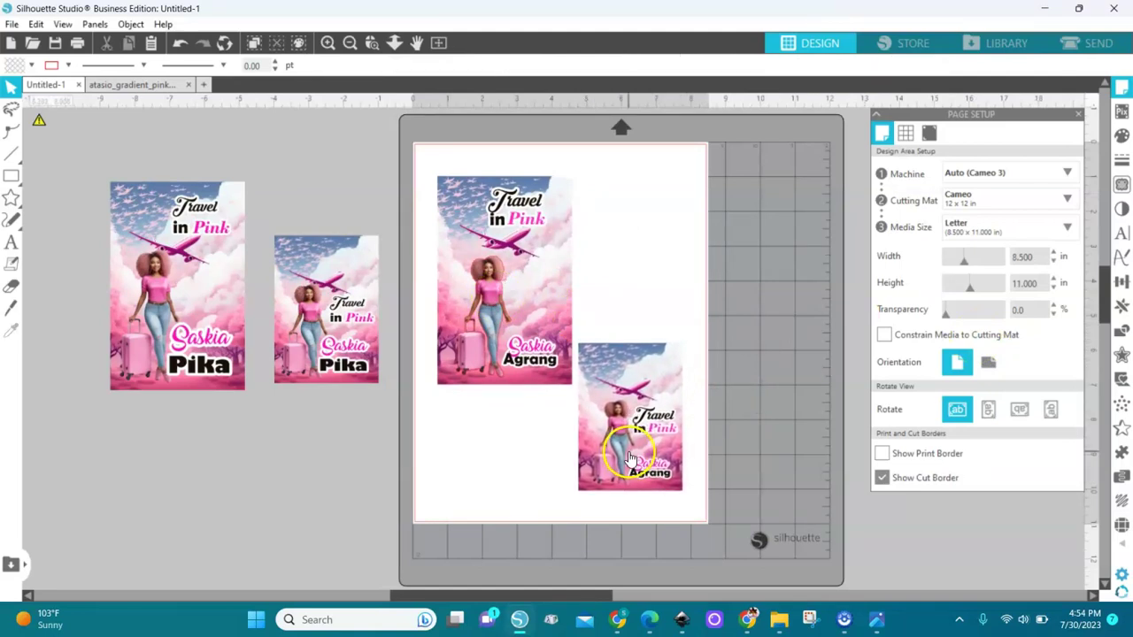
{"action": "left_click", "coordinate": [881, 455]}
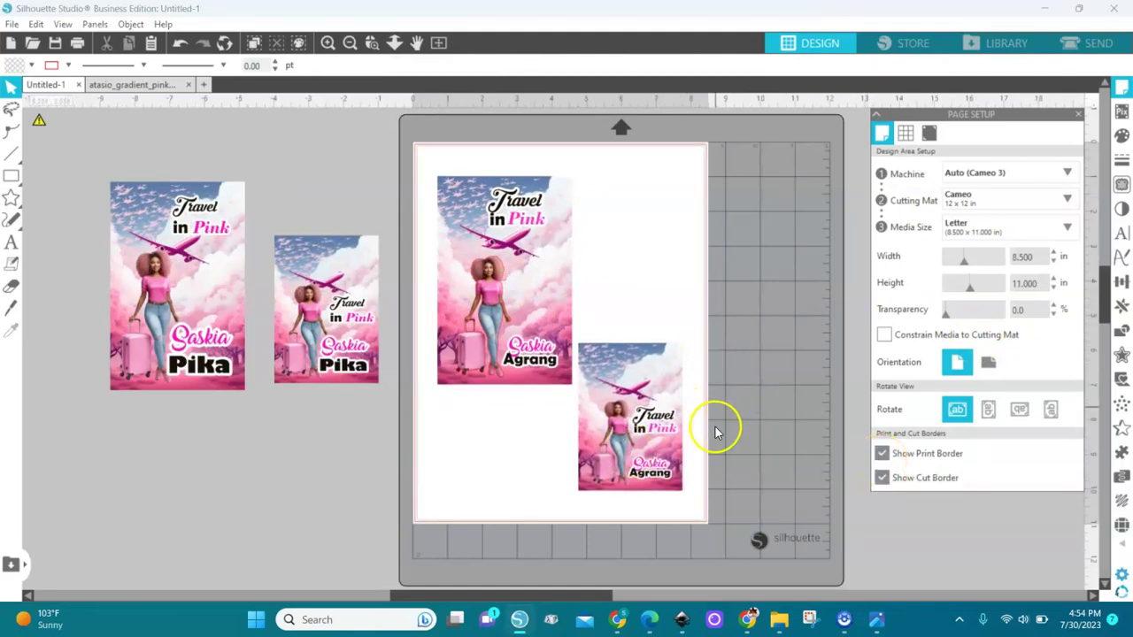
{"action": "left_click", "coordinate": [882, 478]}
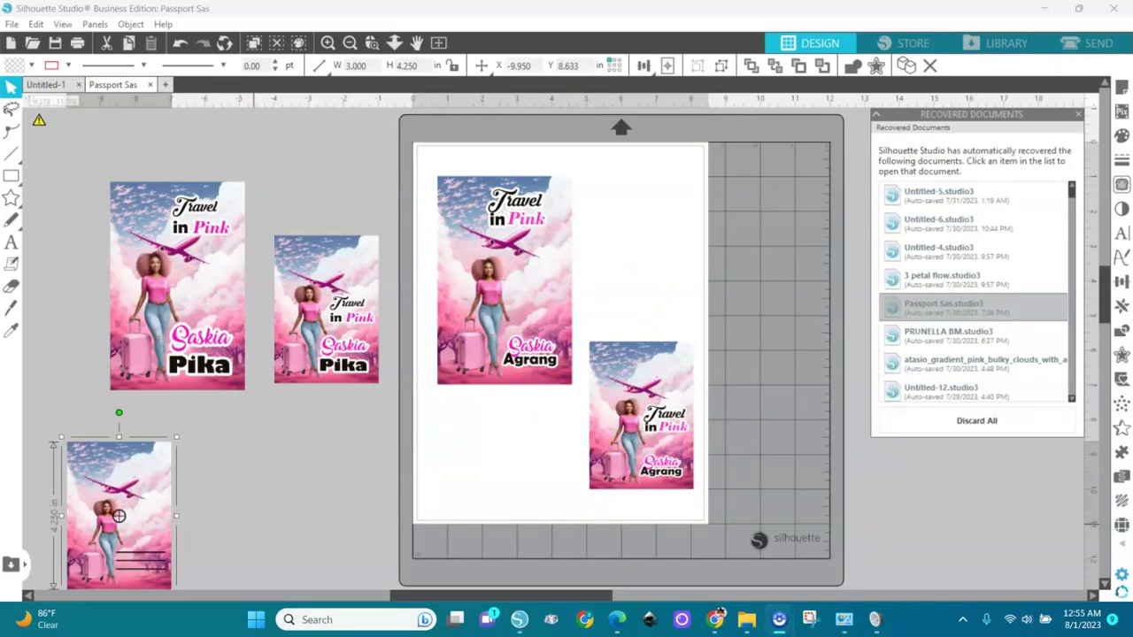
Step: Place a duplicate of the small card directly above it
{"action": "left_click", "coordinate": [645, 404]}
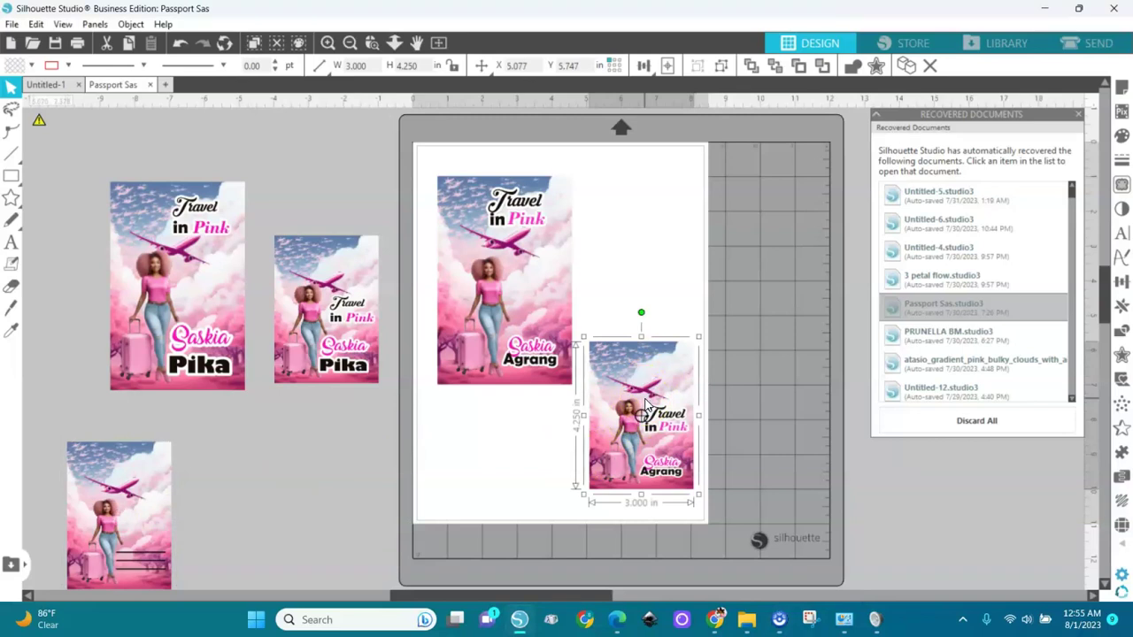
{"action": "key", "text": "i"}
{"action": "left_click", "coordinate": [651, 395]}
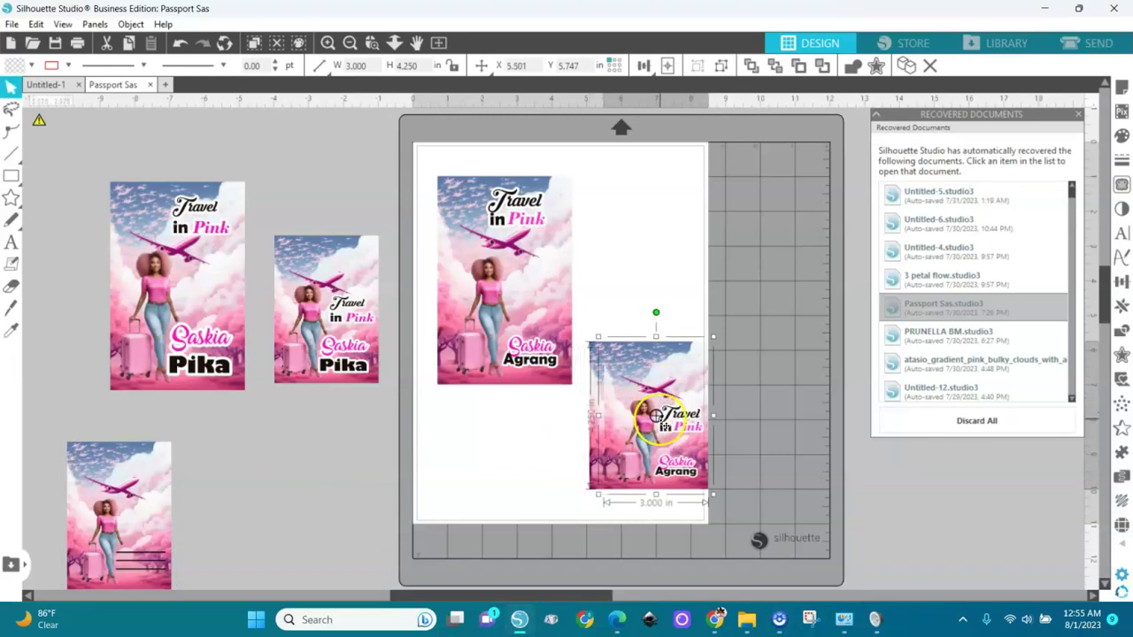
{"action": "left_click_drag", "start_coordinate": [672, 381], "coordinate": [655, 223]}
Step: Ungroup the copy and delete its Travel in Pink title and name text
{"action": "right_click", "coordinate": [655, 228]}
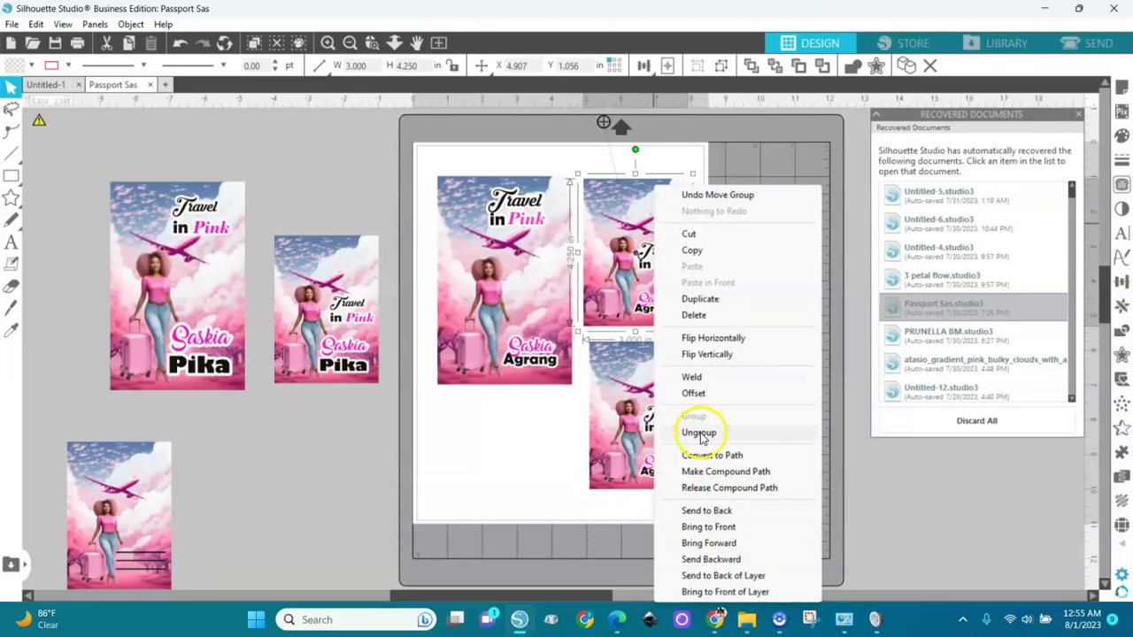
{"action": "left_click", "coordinate": [699, 434]}
{"action": "left_click", "coordinate": [738, 270]}
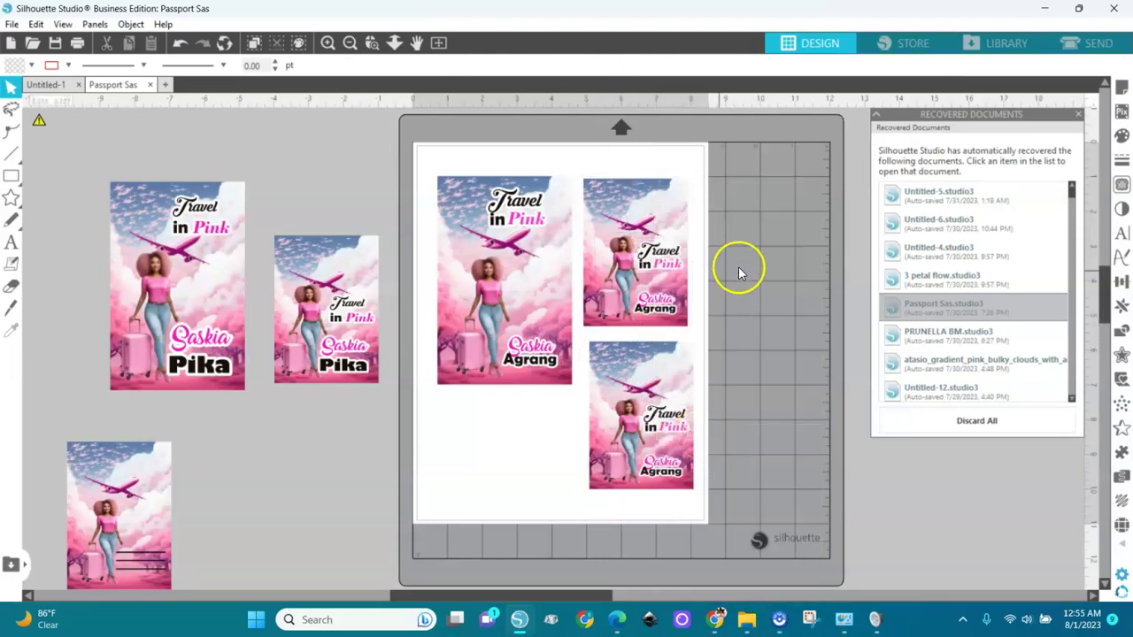
{"action": "left_click", "coordinate": [662, 272]}
{"action": "key", "text": "Delete"}
{"action": "left_click", "coordinate": [655, 302]}
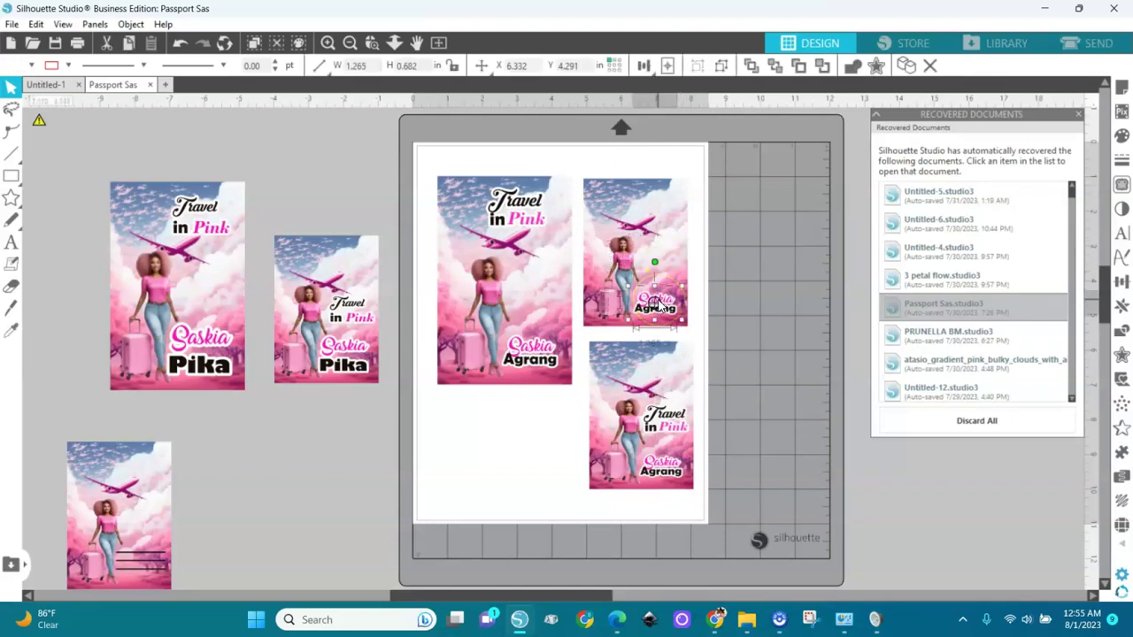
{"action": "key", "text": "Delete"}
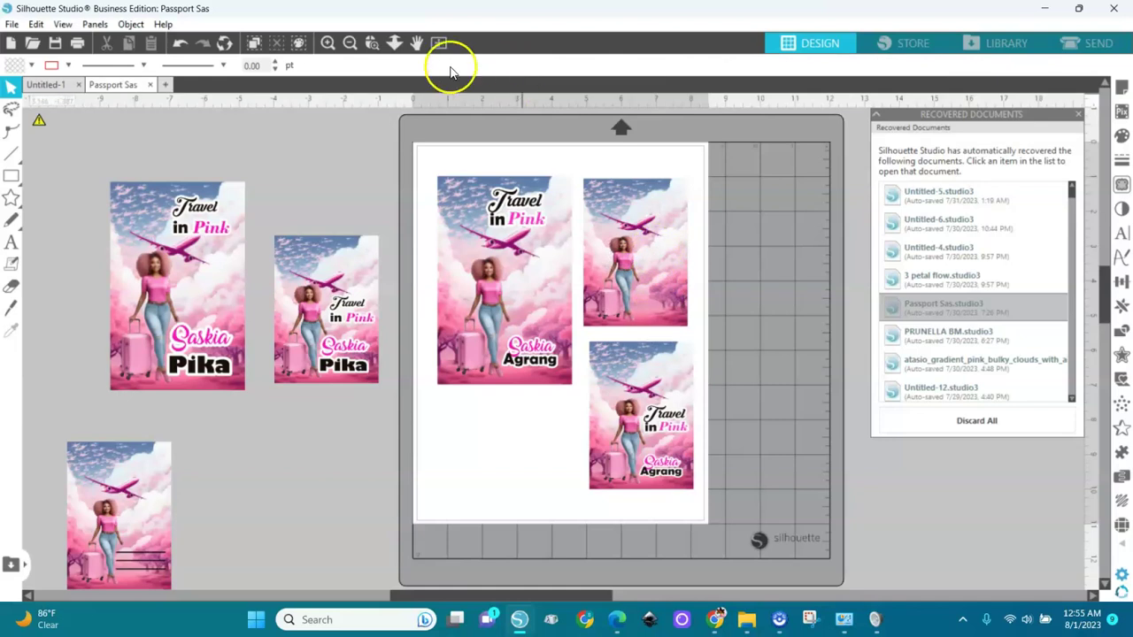
Step: Draw a horizontal line across the text-free card beside the woman
{"action": "left_click", "coordinate": [374, 46]}
{"action": "left_click", "coordinate": [663, 274]}
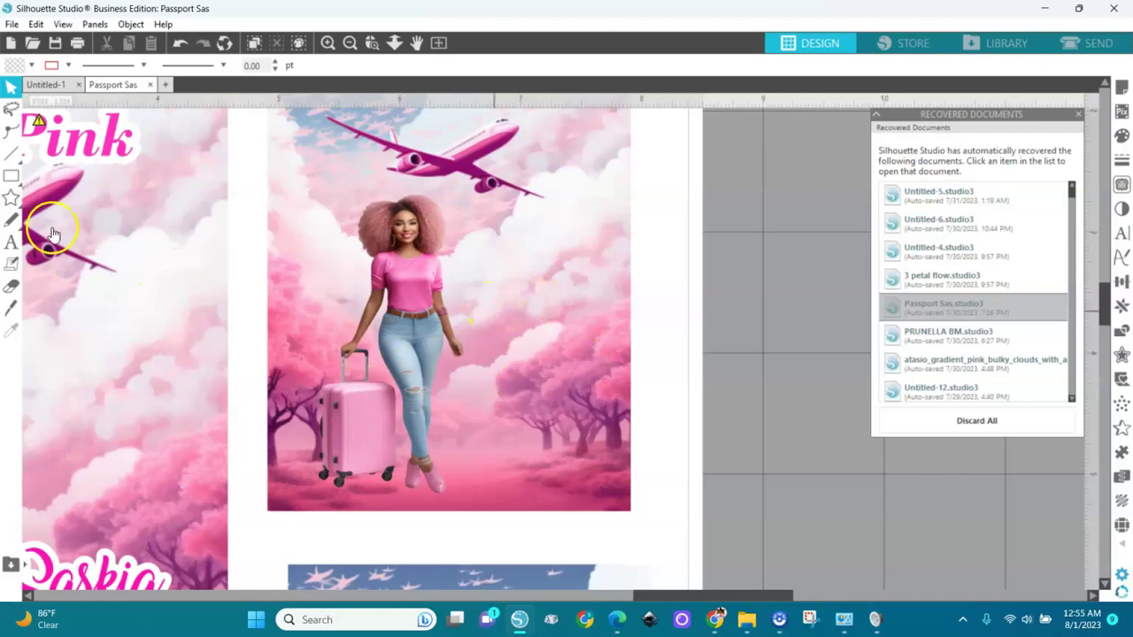
{"action": "left_click", "coordinate": [11, 152]}
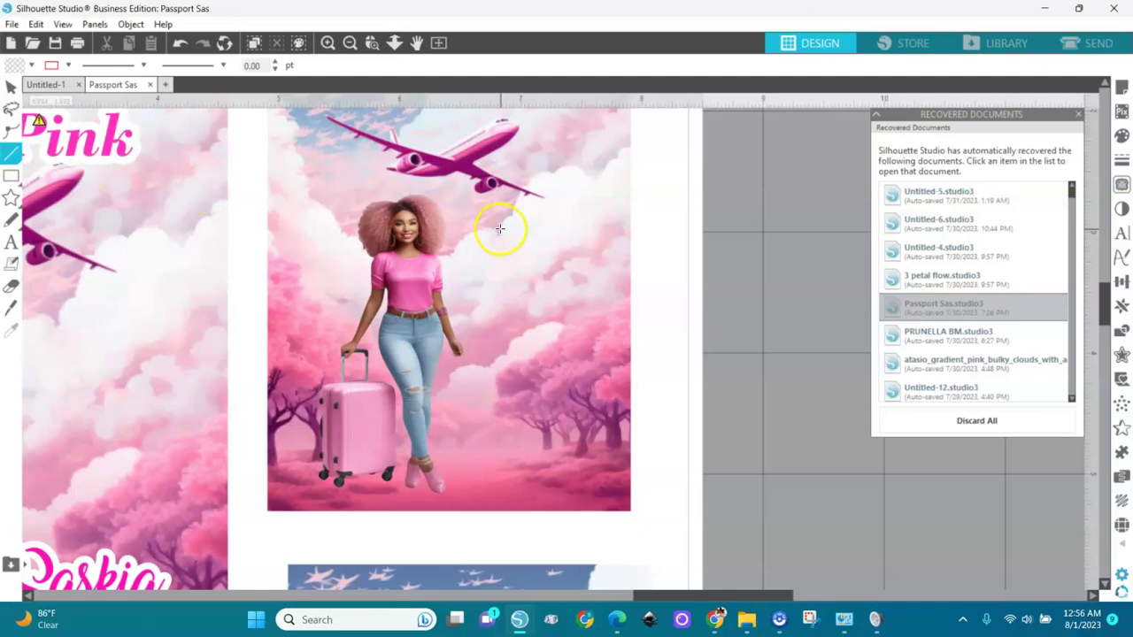
{"action": "mouse_move", "coordinate": [465, 298]}
{"action": "left_mouse_down"}
{"action": "mouse_move", "coordinate": [561, 309]}
{"action": "mouse_move", "coordinate": [666, 300]}
{"action": "left_mouse_up"}
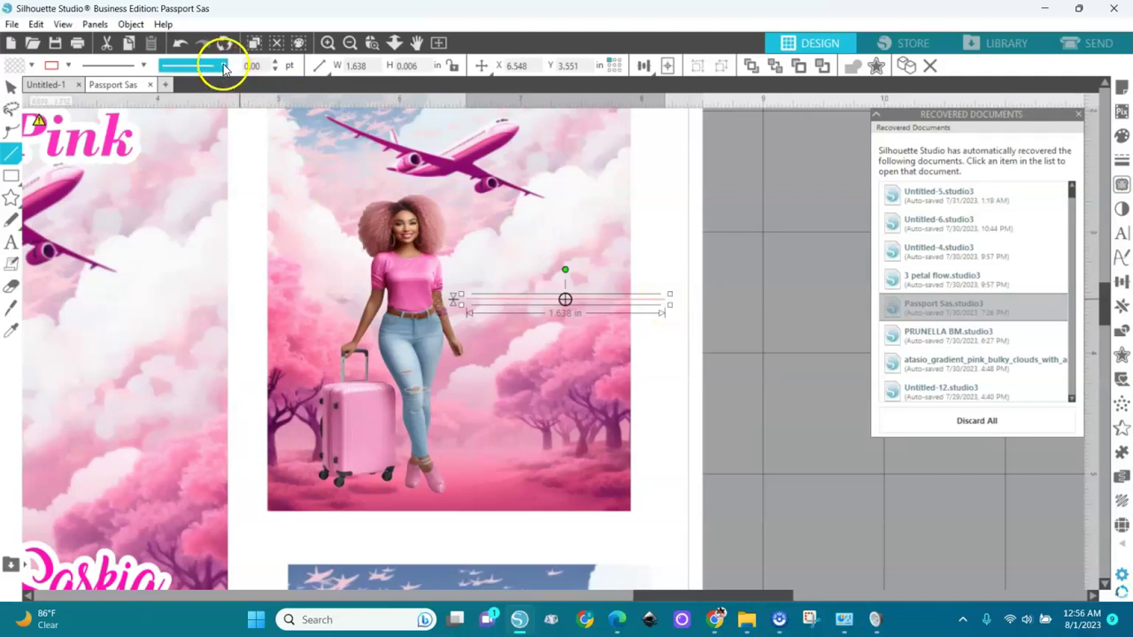
Step: Set the line's width to 1.25 pt and its colour to black
{"action": "left_click", "coordinate": [275, 64]}
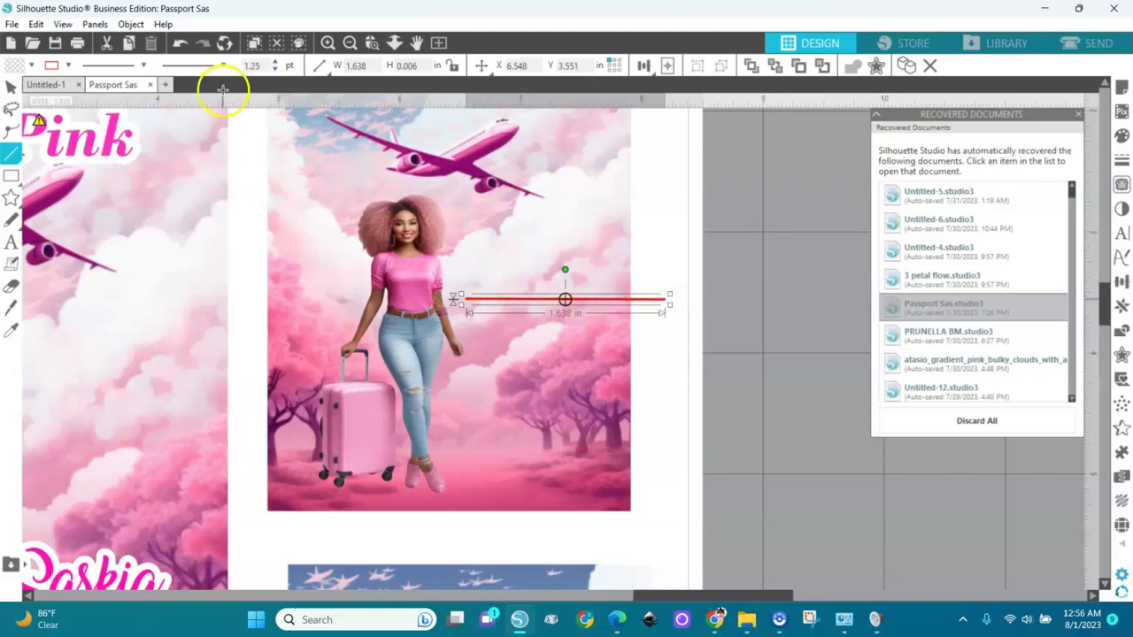
{"action": "left_click", "coordinate": [67, 66]}
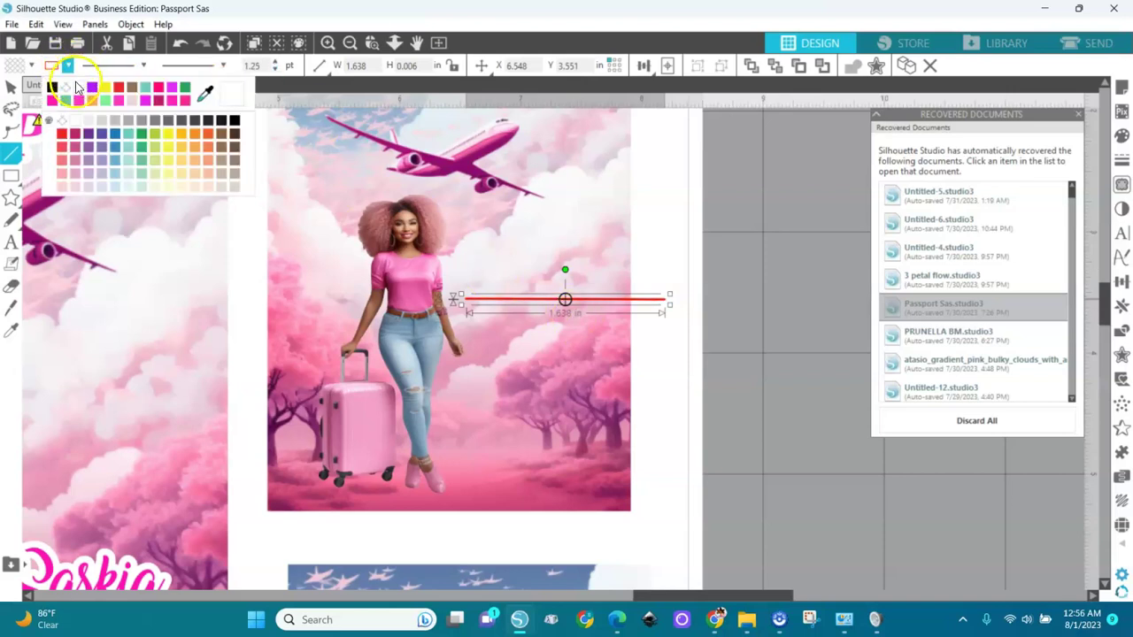
{"action": "left_click", "coordinate": [55, 107]}
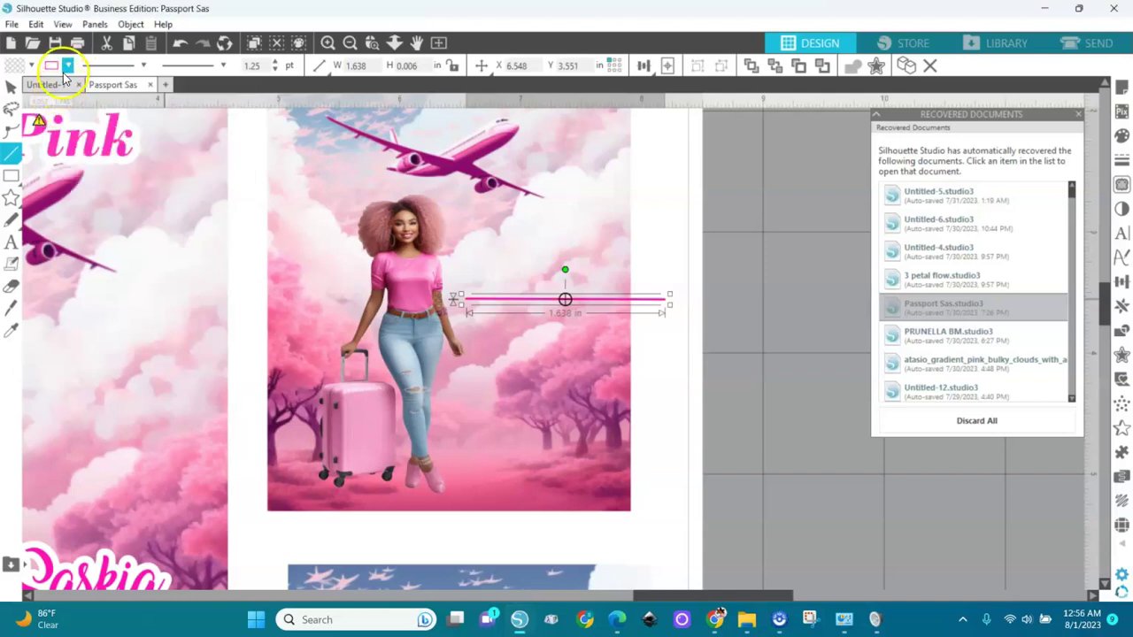
{"action": "left_click", "coordinate": [66, 66]}
{"action": "left_click", "coordinate": [66, 85]}
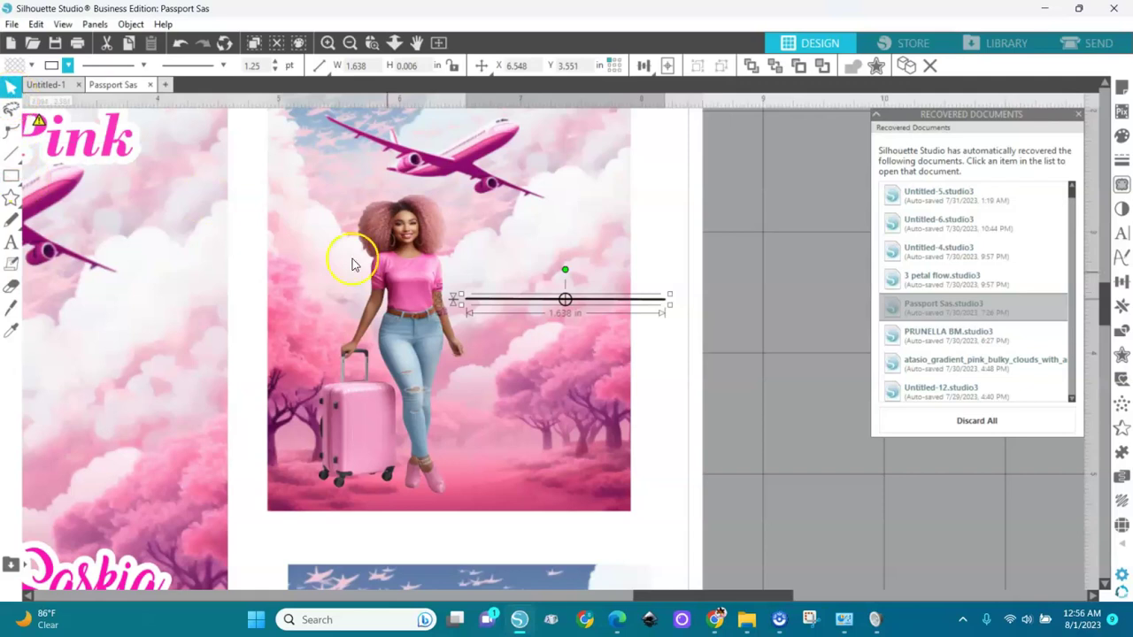
Step: Trim the line length, then centre-align and evenly distribute the three writing lines vertically
{"action": "left_click_drag", "start_coordinate": [667, 305], "coordinate": [571, 373]}
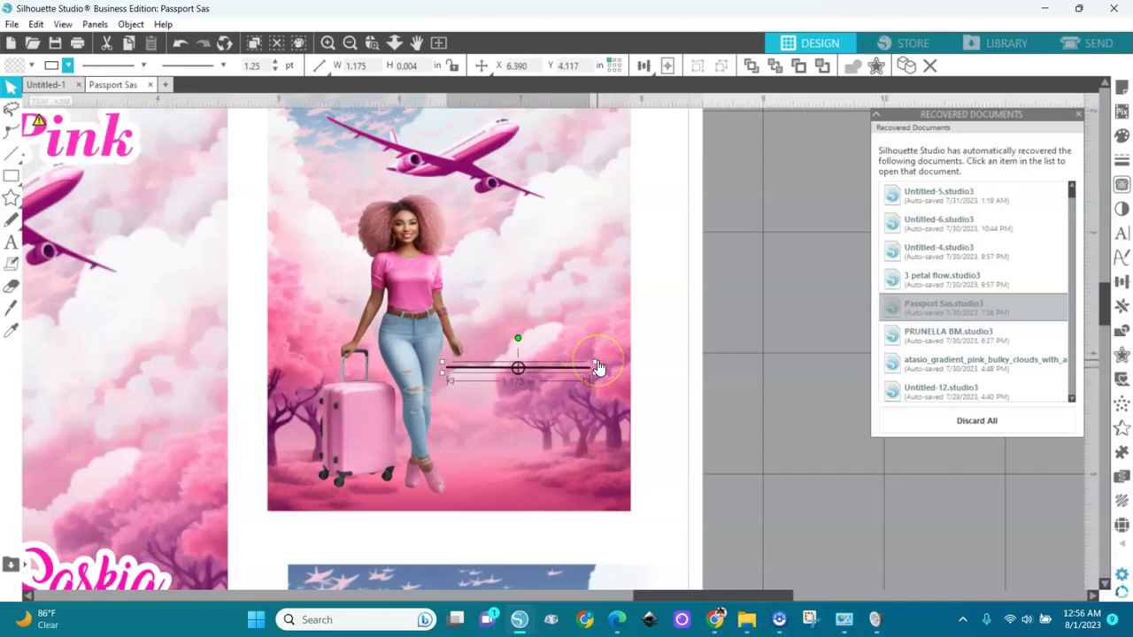
{"action": "left_click_drag", "start_coordinate": [606, 361], "coordinate": [534, 433]}
{"action": "left_click_drag", "start_coordinate": [720, 322], "coordinate": [420, 509]}
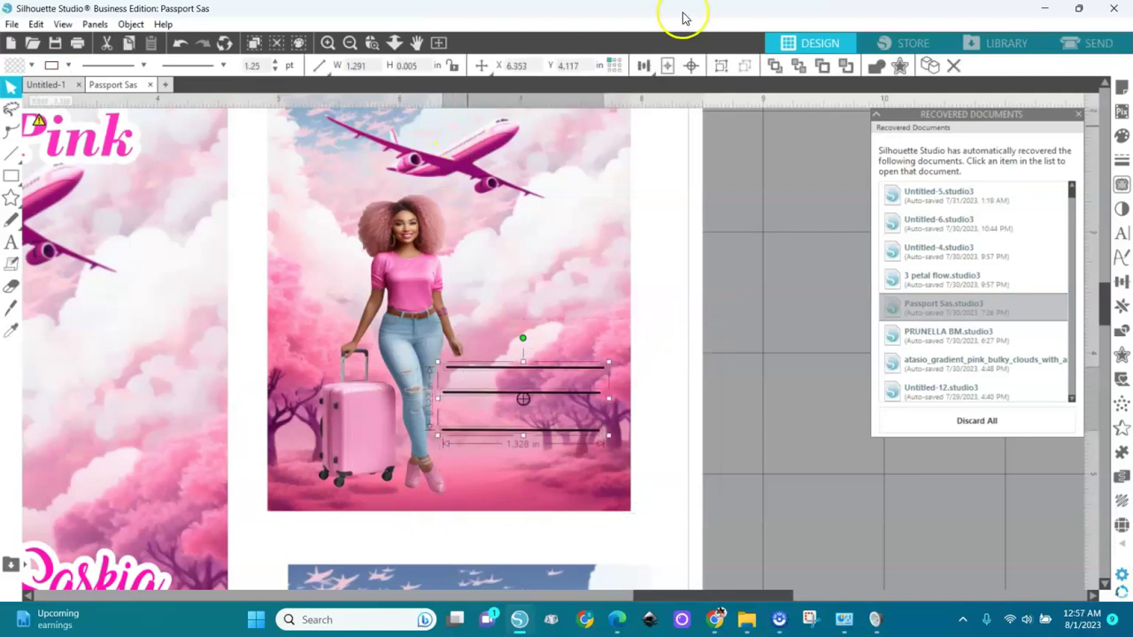
{"action": "left_click", "coordinate": [646, 67]}
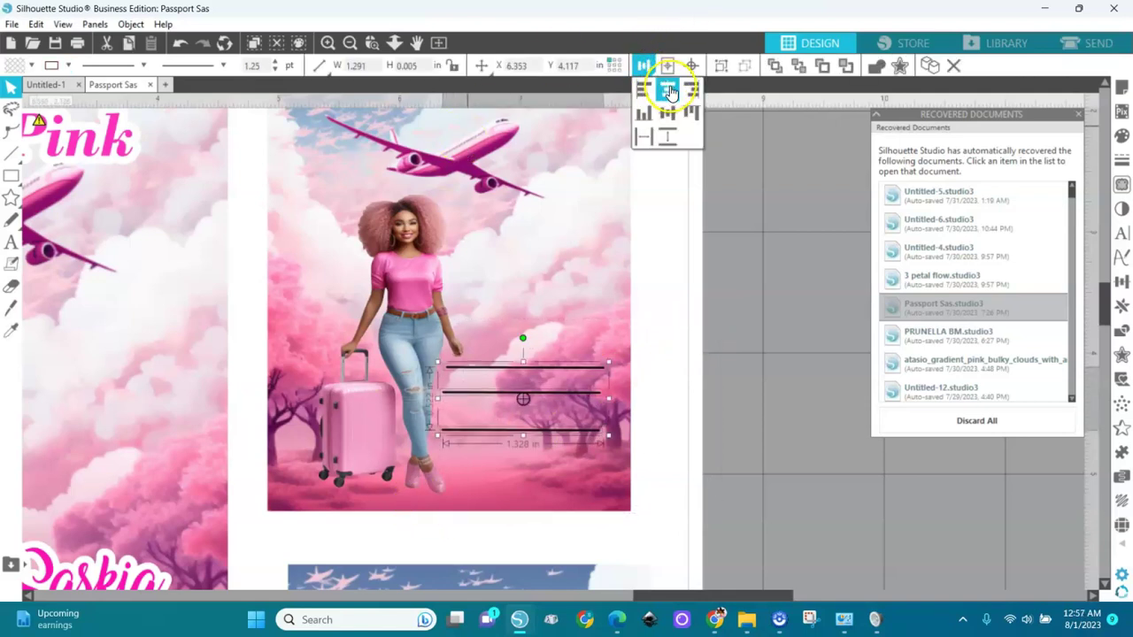
{"action": "left_click", "coordinate": [669, 92]}
{"action": "left_click", "coordinate": [668, 138]}
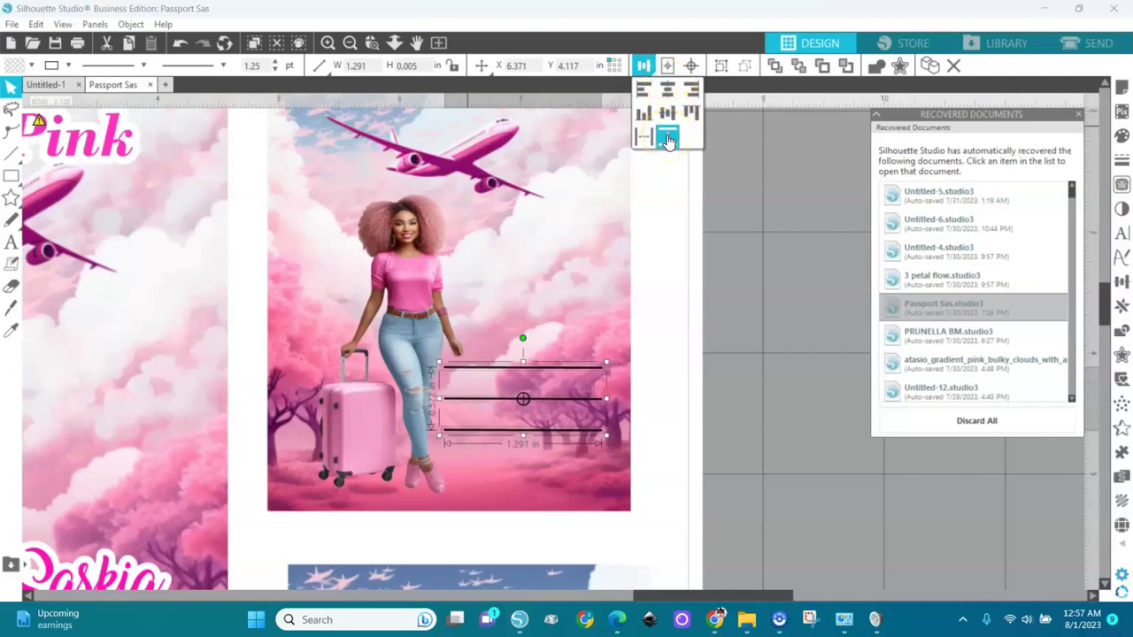
{"action": "left_click", "coordinate": [686, 320]}
{"action": "left_click", "coordinate": [686, 261]}
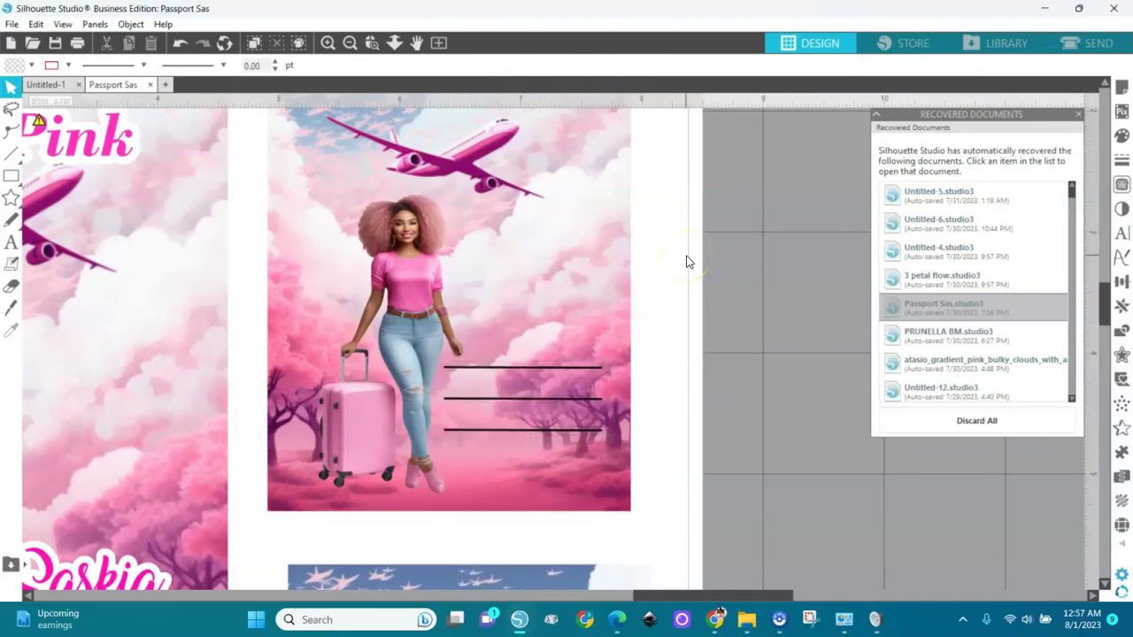